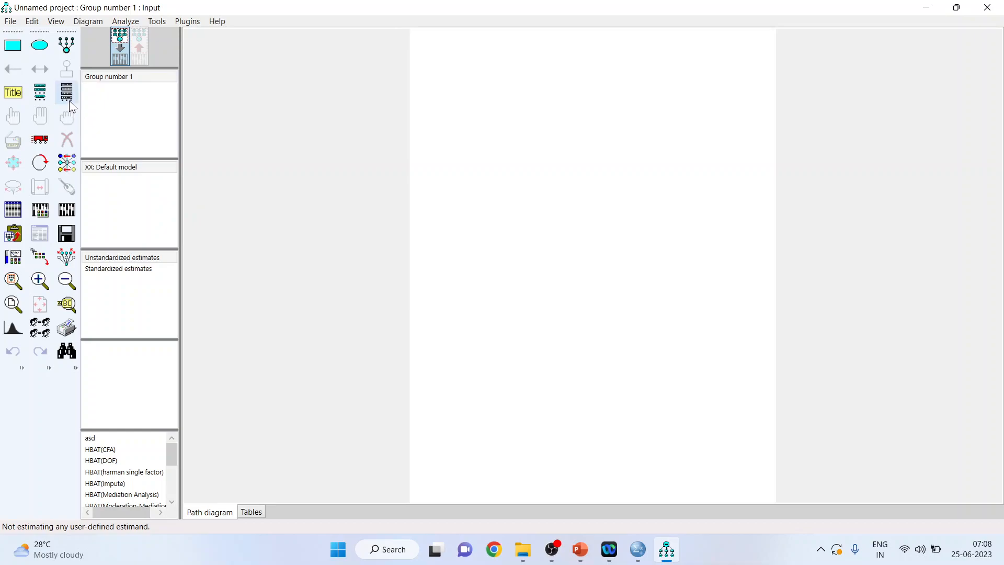
- Display the lists of variables in the dataset and in the model, placing them clear of the drawing page's centre
{"action": "left_click", "coordinate": [68, 98]}
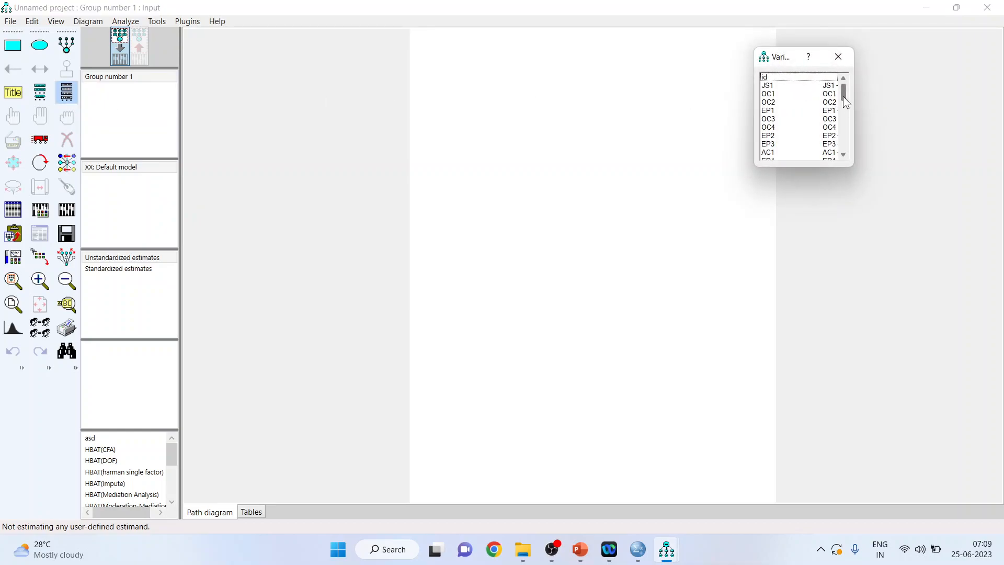
{"action": "mouse_move", "coordinate": [842, 96]}
{"action": "left_mouse_down"}
{"action": "mouse_move", "coordinate": [843, 148]}
{"action": "mouse_move", "coordinate": [844, 87]}
{"action": "left_mouse_up"}
{"action": "left_click_drag", "start_coordinate": [787, 56], "coordinate": [821, 36]}
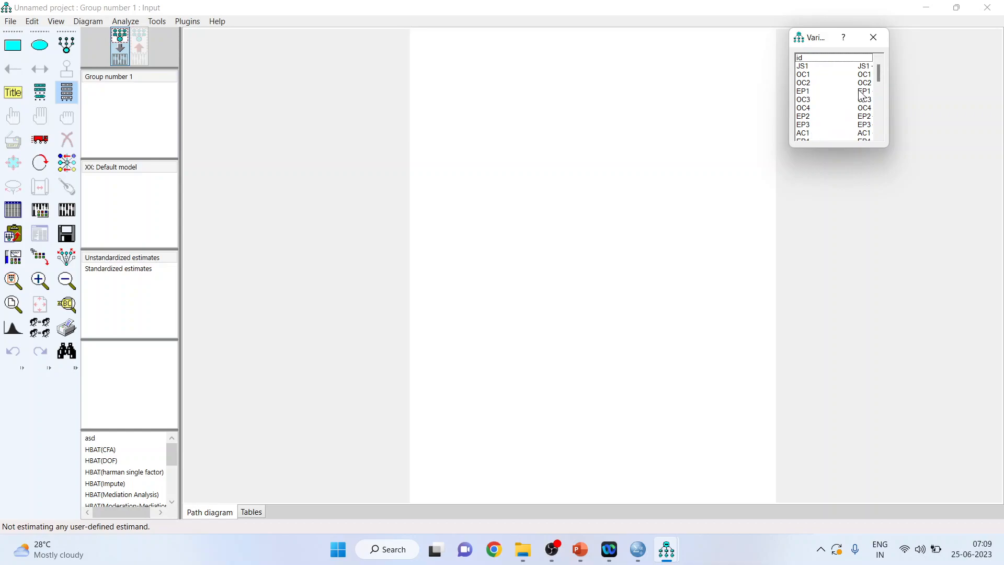
{"action": "left_click", "coordinate": [36, 97]}
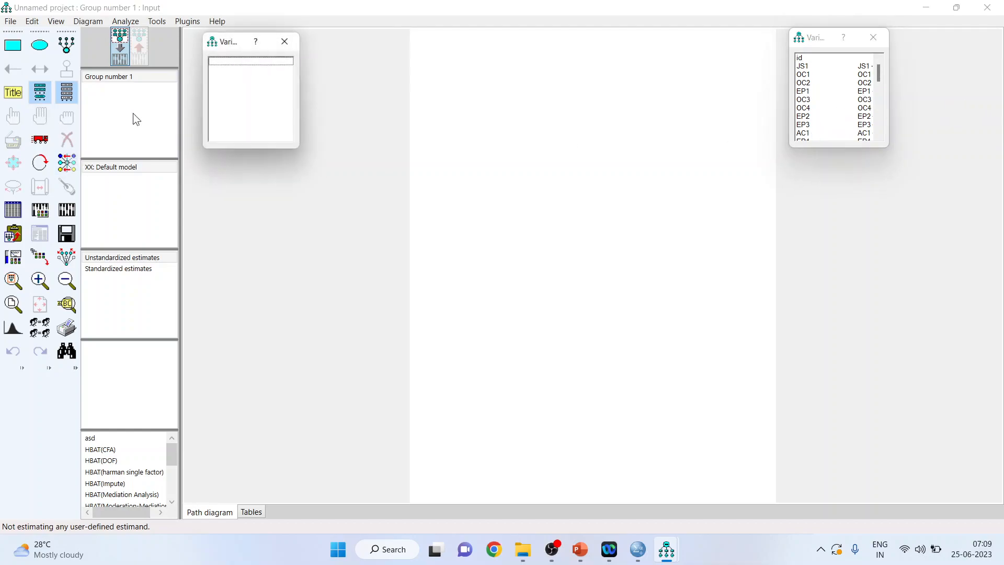
{"action": "left_click_drag", "start_coordinate": [234, 42], "coordinate": [331, 40]}
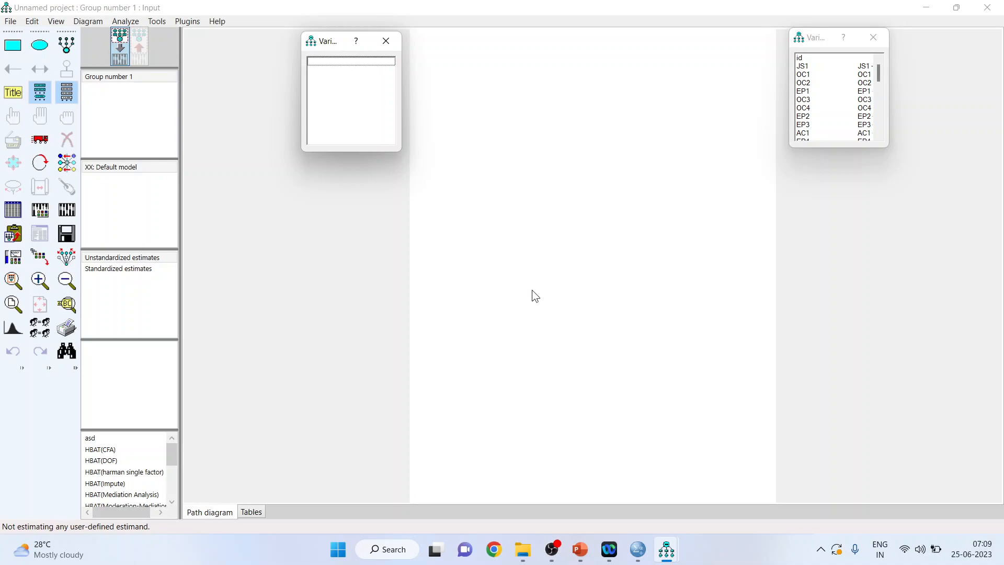
- Draw an observed-variable rectangle near the top of the page and an unobserved-variable ellipse below it
{"action": "left_click", "coordinate": [18, 55]}
{"action": "mouse_move", "coordinate": [508, 102]}
{"action": "left_mouse_down"}
{"action": "mouse_move", "coordinate": [529, 132]}
{"action": "mouse_move", "coordinate": [595, 145]}
{"action": "left_mouse_up"}
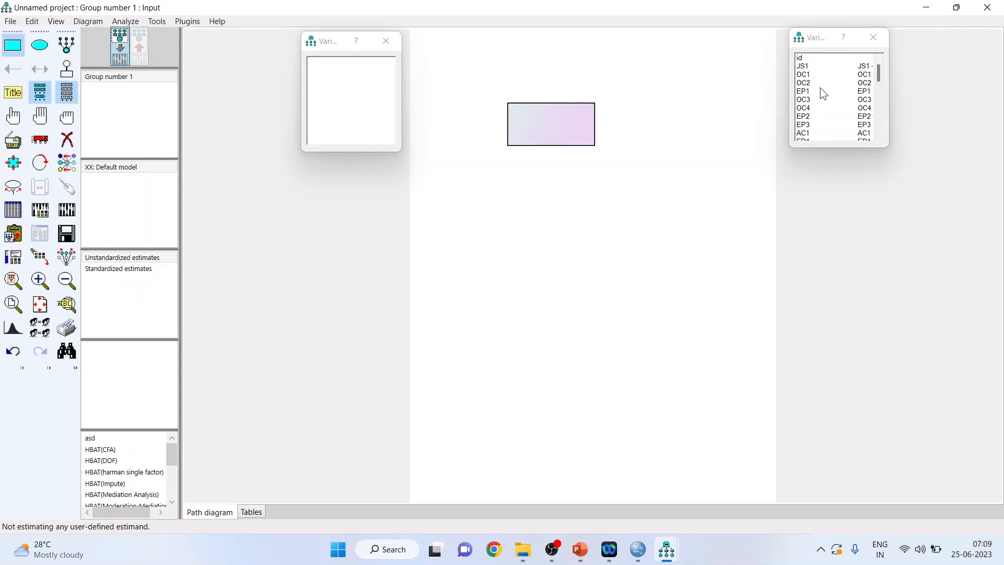
{"action": "left_click_drag", "start_coordinate": [822, 88], "coordinate": [613, 187]}
{"action": "left_click", "coordinate": [41, 50]}
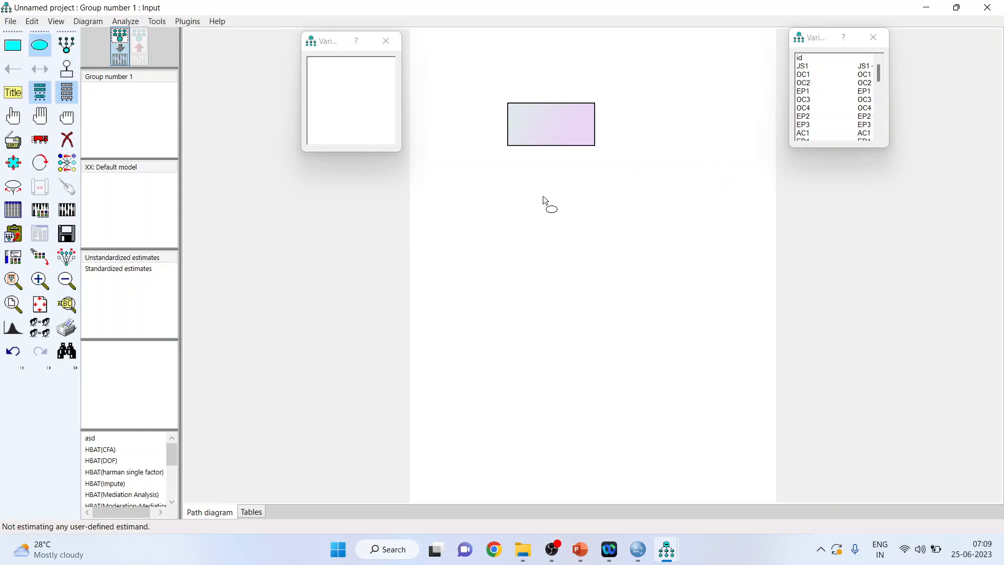
{"action": "mouse_move", "coordinate": [519, 210]}
{"action": "left_mouse_down"}
{"action": "mouse_move", "coordinate": [531, 234]}
{"action": "mouse_move", "coordinate": [610, 252]}
{"action": "left_mouse_up"}
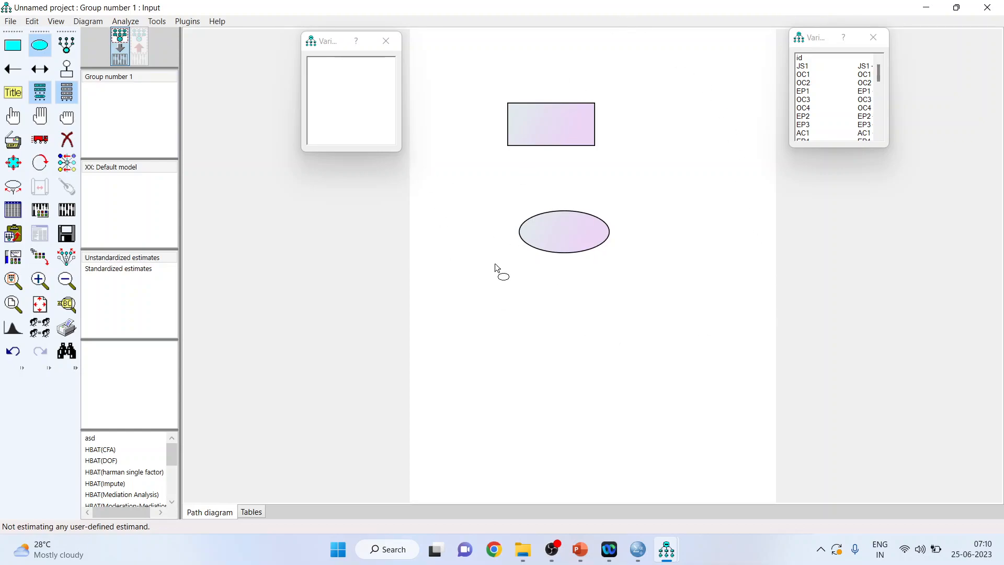
- Erase the ellipse and the rectangle from the path diagram
{"action": "left_click", "coordinate": [65, 146]}
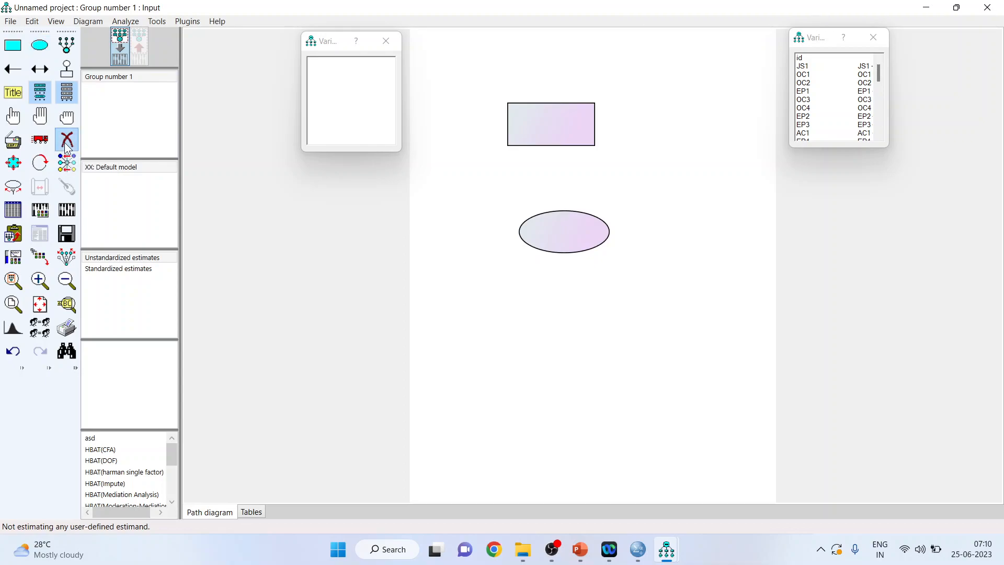
{"action": "left_click", "coordinate": [577, 233]}
{"action": "left_click", "coordinate": [555, 133]}
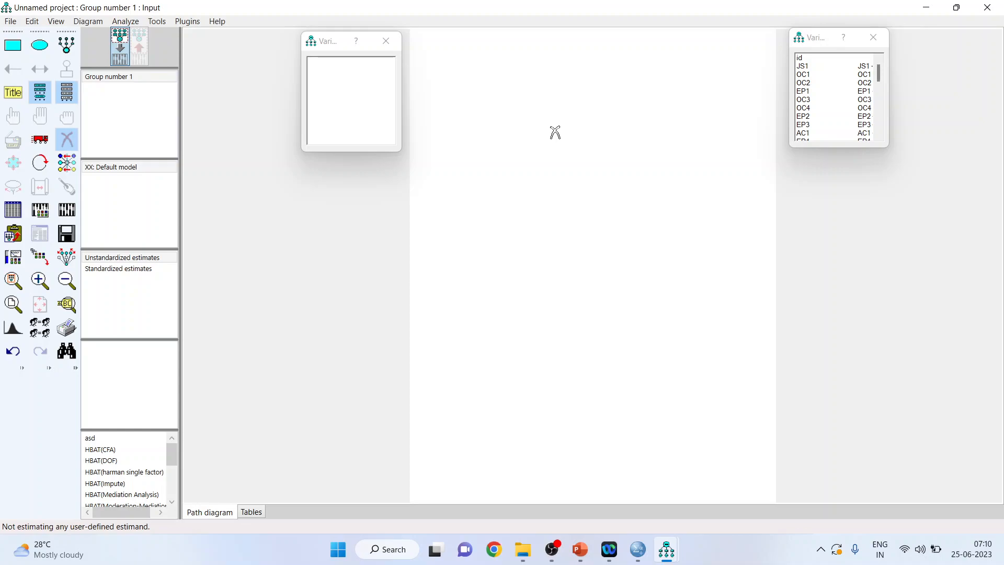
- Draw a latent variable in the upper part of the page and add four indicators with error terms to it
{"action": "left_click", "coordinate": [63, 48]}
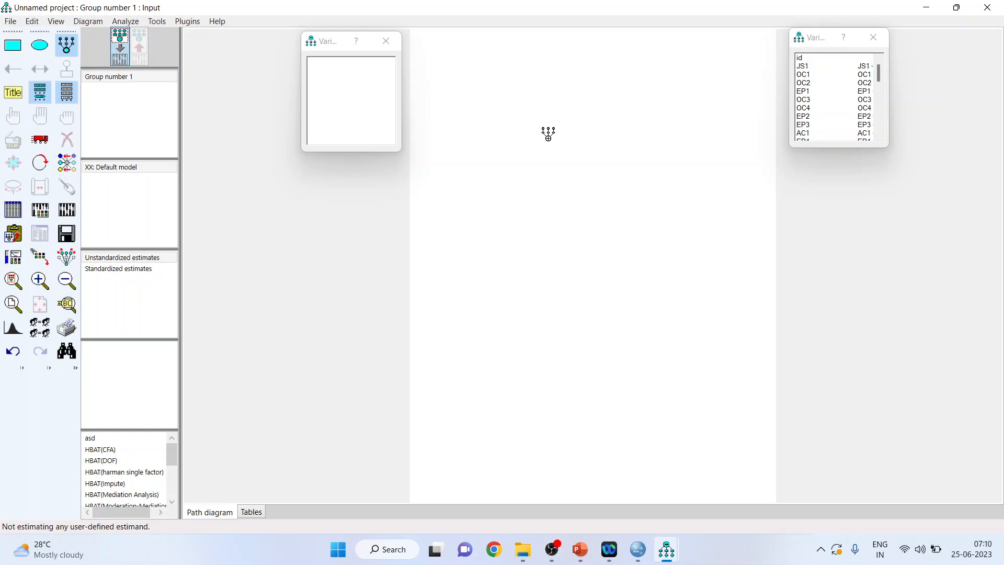
{"action": "left_click_drag", "start_coordinate": [536, 138], "coordinate": [599, 184]}
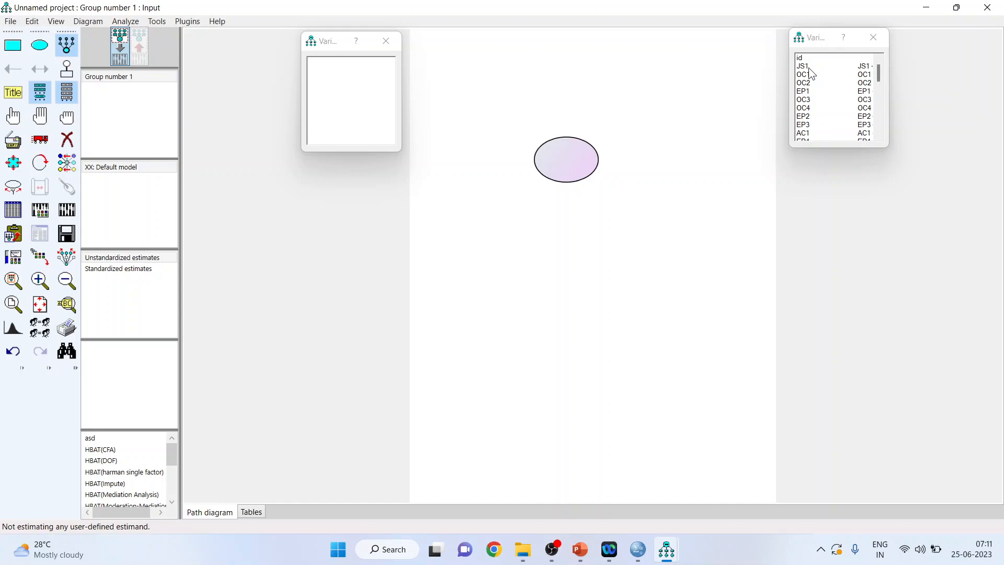
{"action": "left_click", "coordinate": [561, 153]}
{"action": "left_click", "coordinate": [561, 153]}
{"action": "left_click", "coordinate": [561, 152]}
{"action": "left_click", "coordinate": [560, 152]}
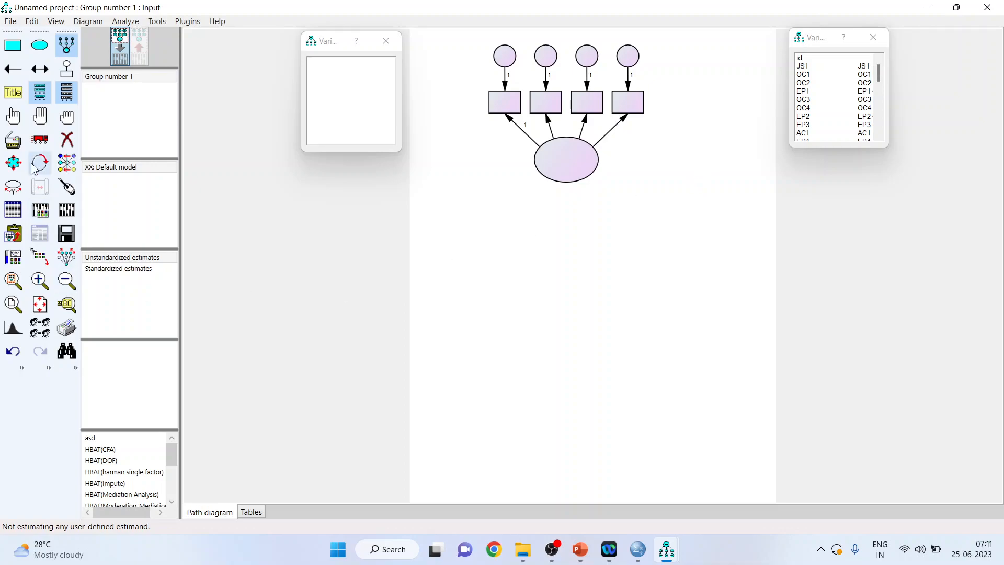
- Duplicate the whole latent variable with its four indicators, place the copy below the original, and deselect all objects
{"action": "left_click", "coordinate": [39, 119]}
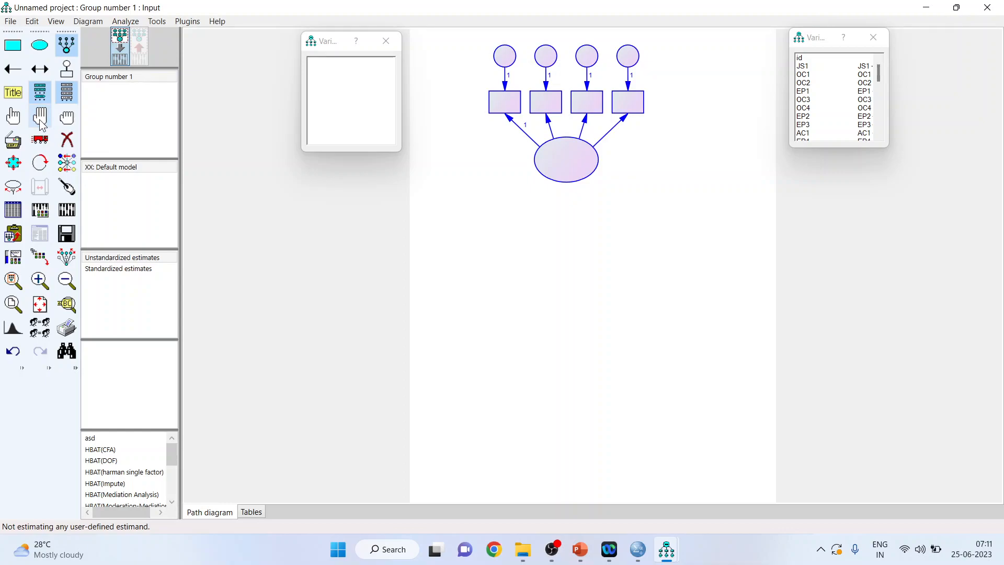
{"action": "left_click", "coordinate": [13, 141]}
{"action": "left_click_drag", "start_coordinate": [575, 179], "coordinate": [582, 349]}
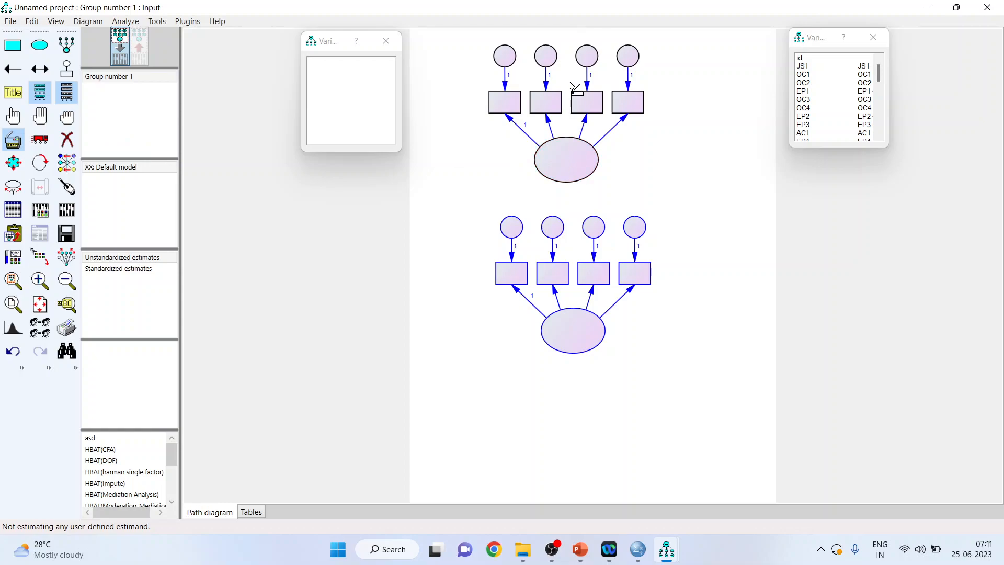
{"action": "left_click", "coordinate": [67, 122]}
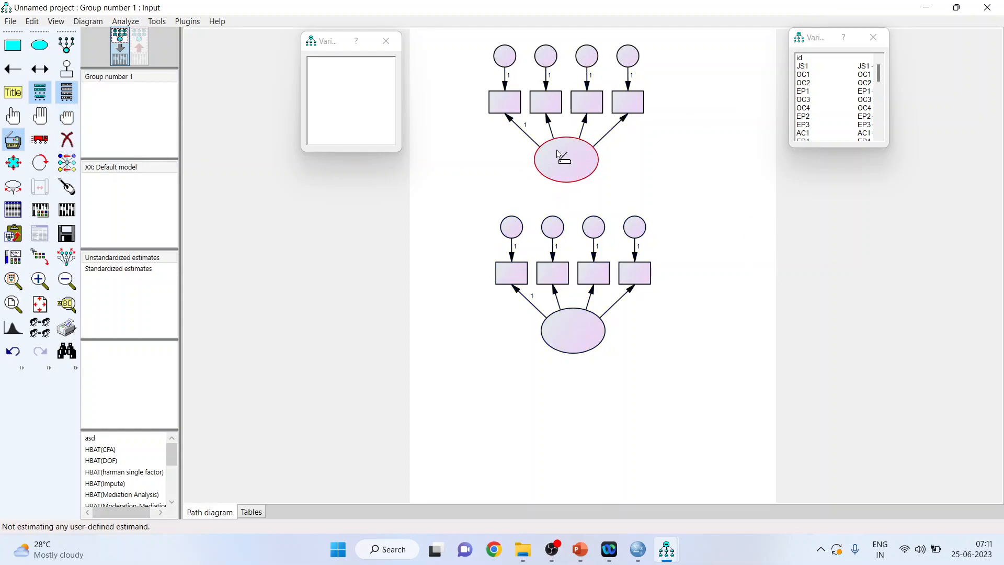
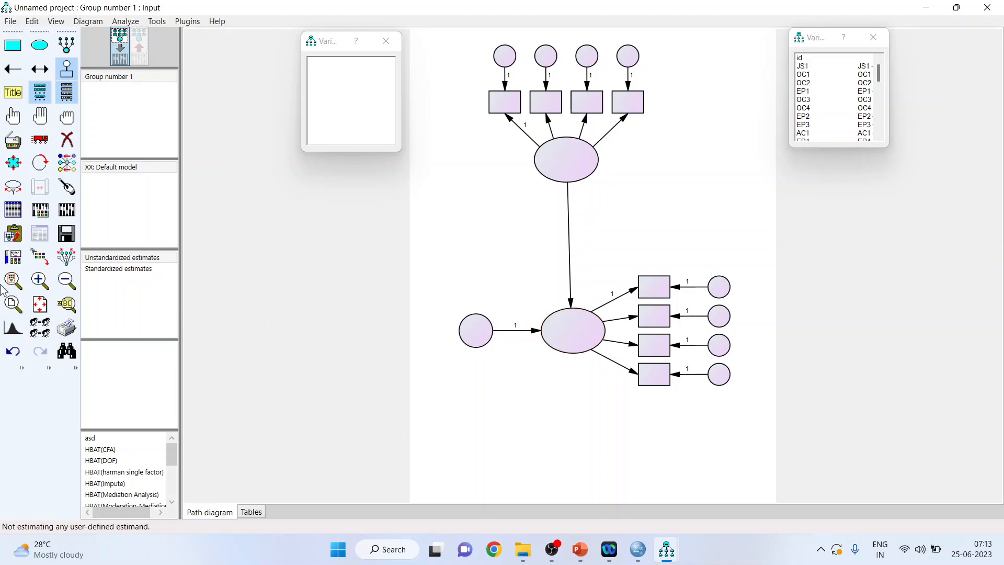
- Open the object properties of the upper latent variable's first indicator and move the dialog clear of the diagram
{"action": "left_click", "coordinate": [14, 257]}
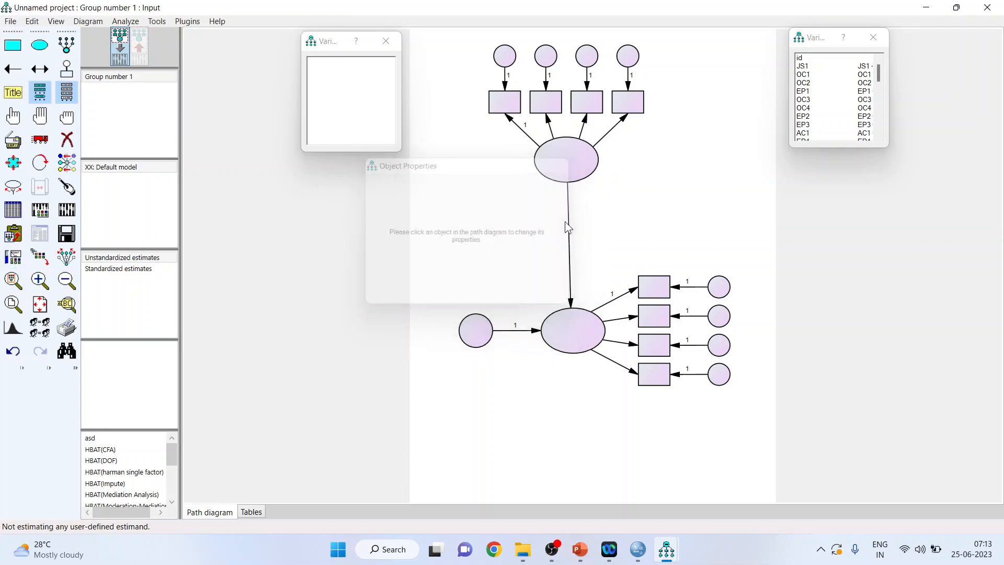
{"action": "left_click", "coordinate": [508, 110]}
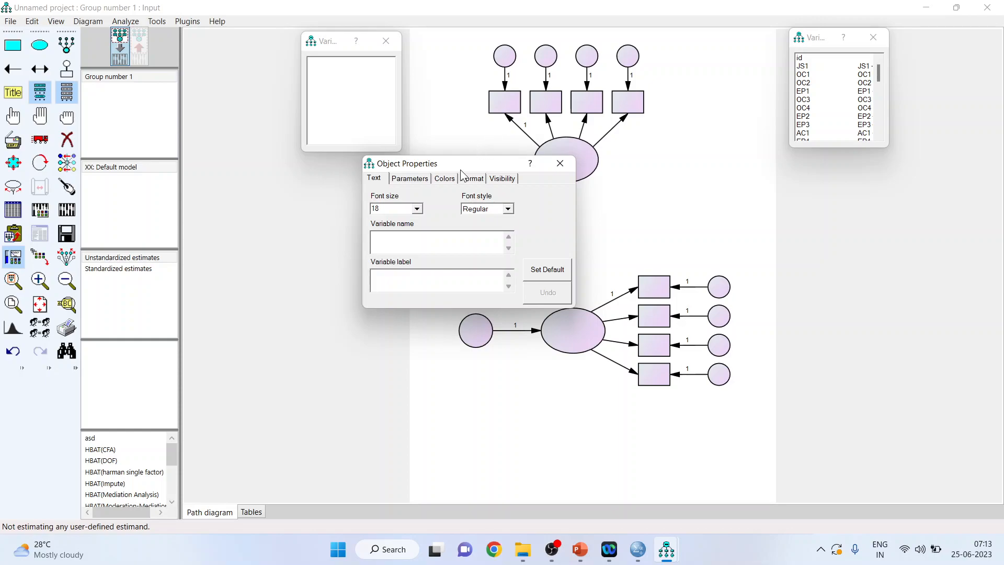
{"action": "left_click_drag", "start_coordinate": [459, 168], "coordinate": [309, 188]}
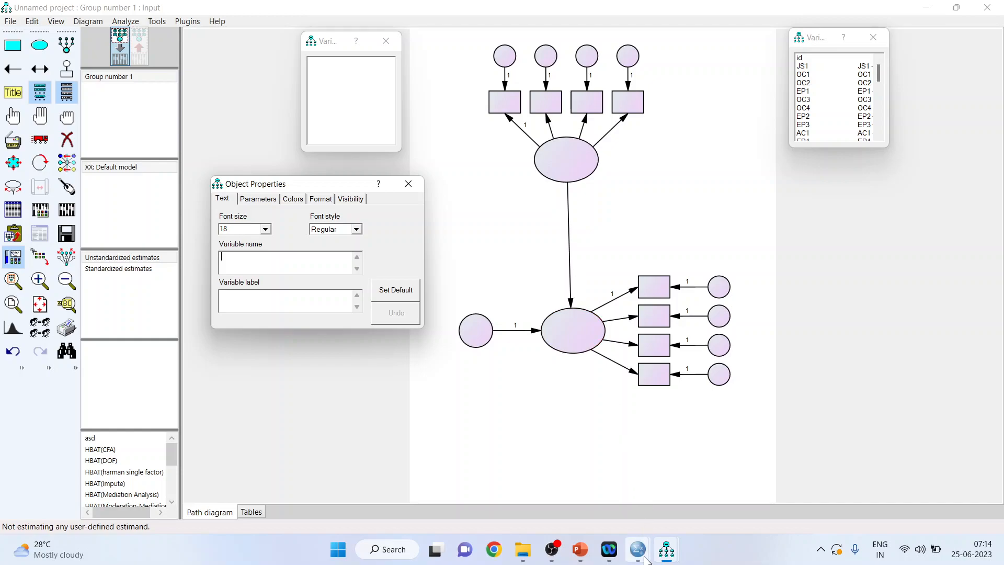
- Switch to the HBAT_SEM1.sav dataset in SPSS, examine the variable names, and return to the Amos path diagram
{"action": "mouse_move", "coordinate": [638, 549]}
{"action": "left_click", "coordinate": [721, 495]}
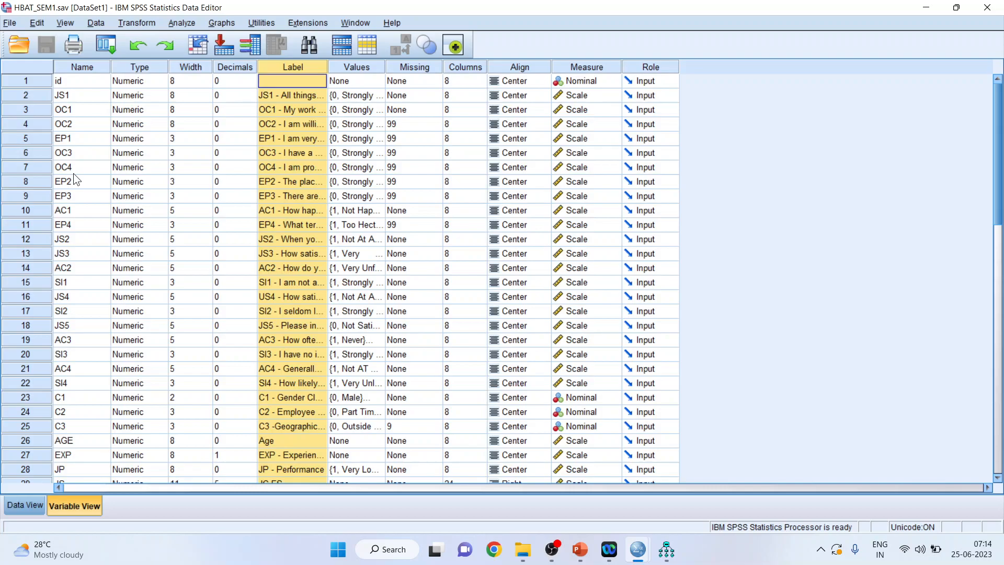
{"action": "left_click", "coordinate": [81, 66]}
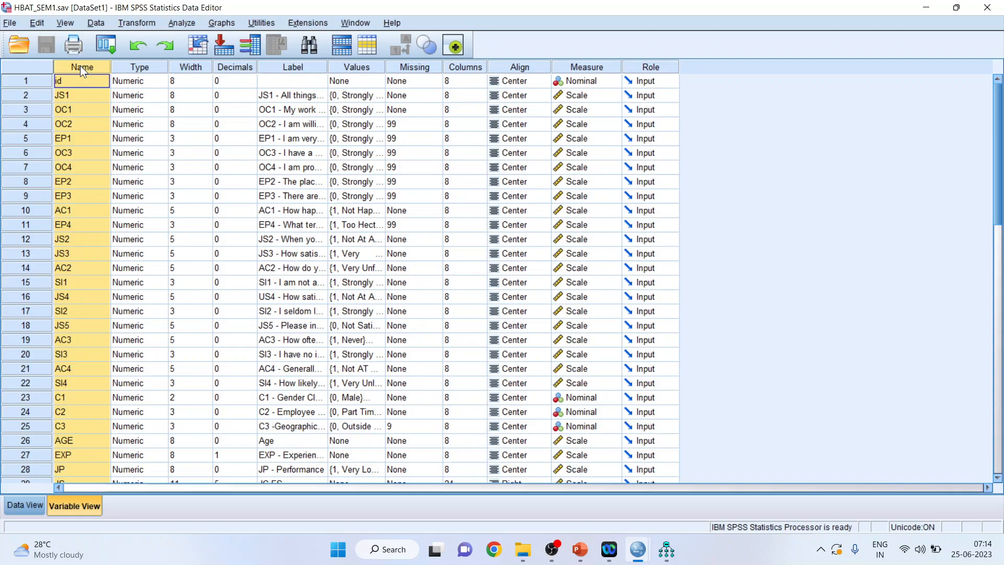
{"action": "mouse_move", "coordinate": [665, 555]}
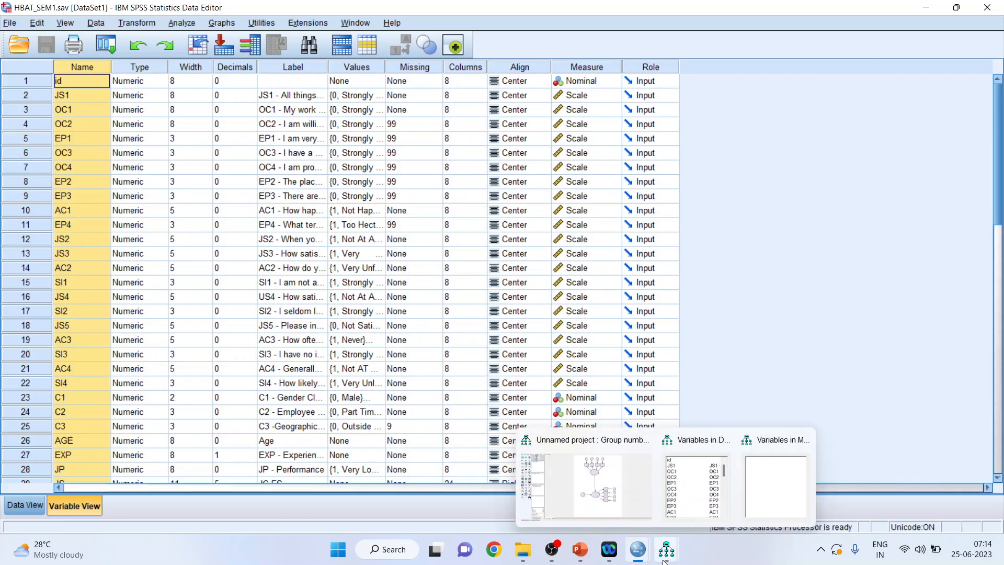
{"action": "left_click", "coordinate": [629, 512]}
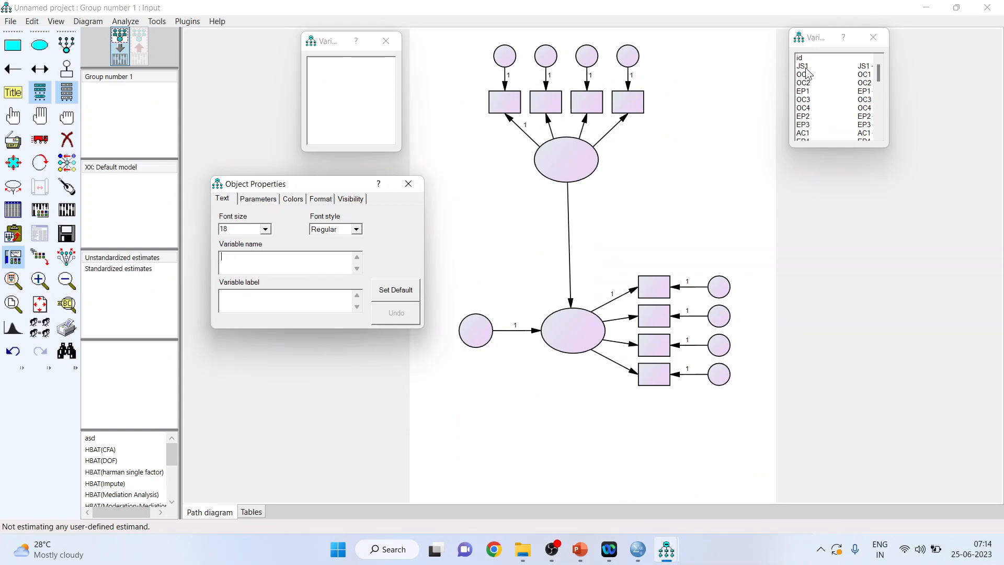
- Assign the dataset variable JS1 to the upper latent variable's first indicator and clear its variable label
{"action": "left_click_drag", "start_coordinate": [806, 66], "coordinate": [506, 112]}
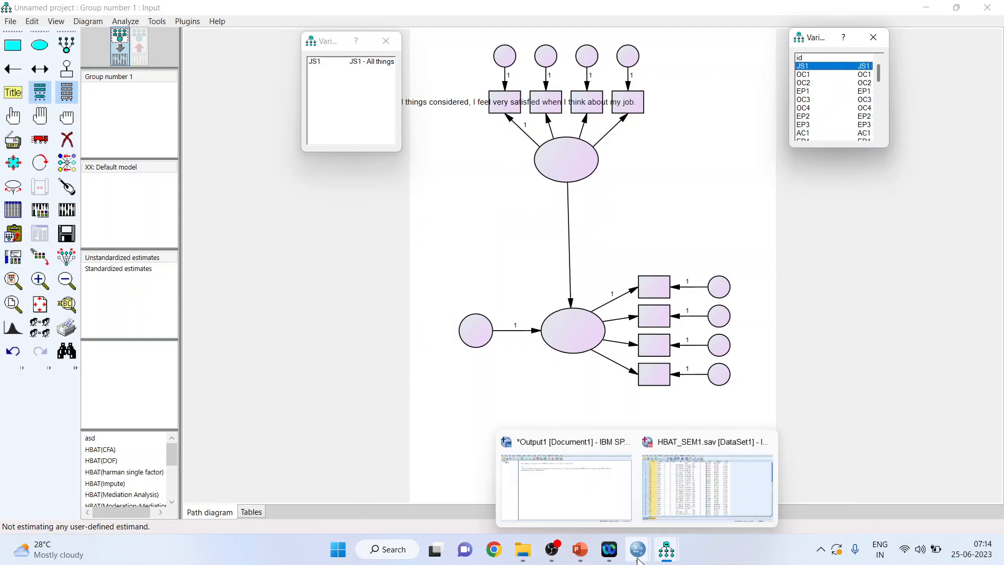
{"action": "left_click", "coordinate": [700, 504]}
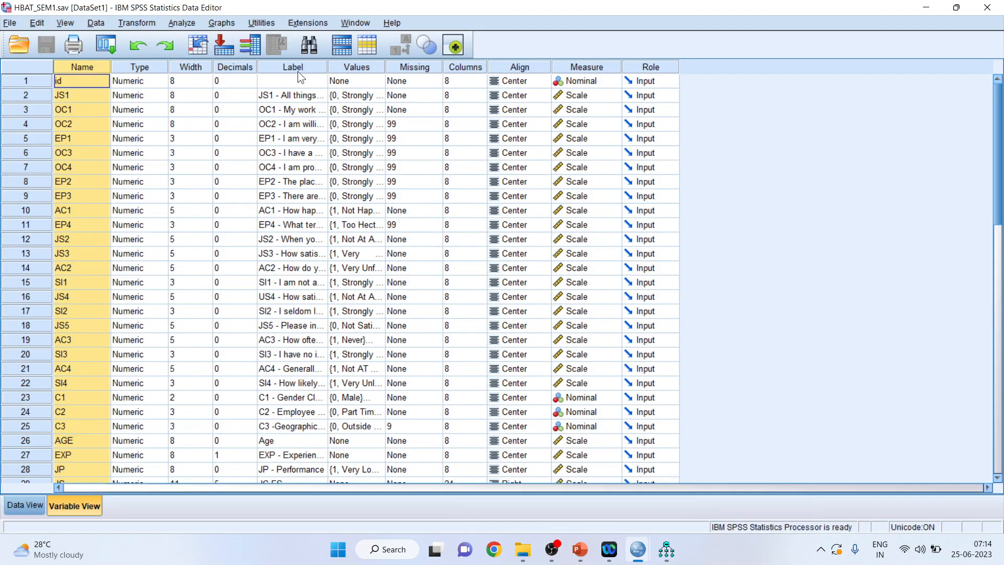
{"action": "left_click", "coordinate": [666, 549]}
{"action": "left_click", "coordinate": [615, 491]}
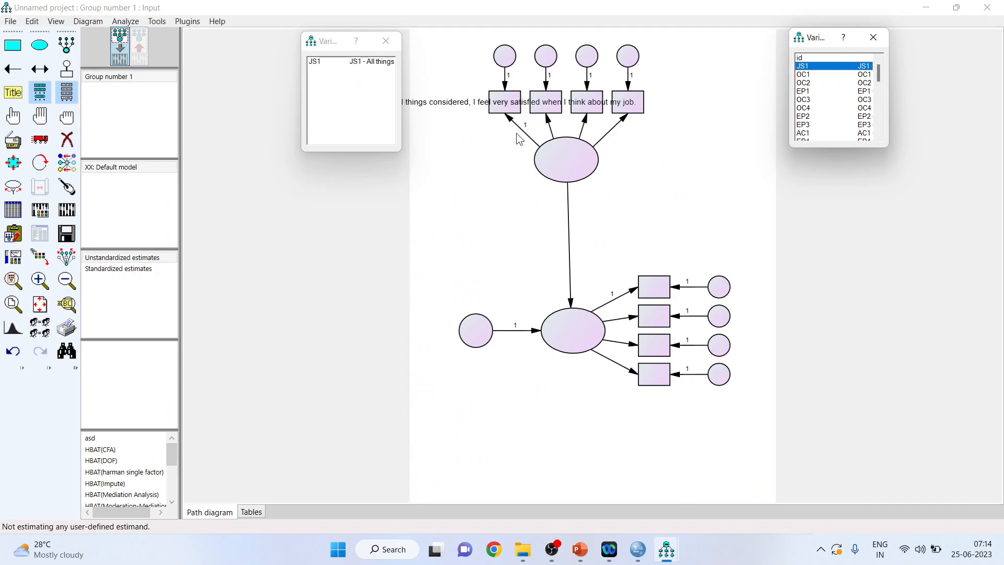
{"action": "double_click", "coordinate": [513, 106]}
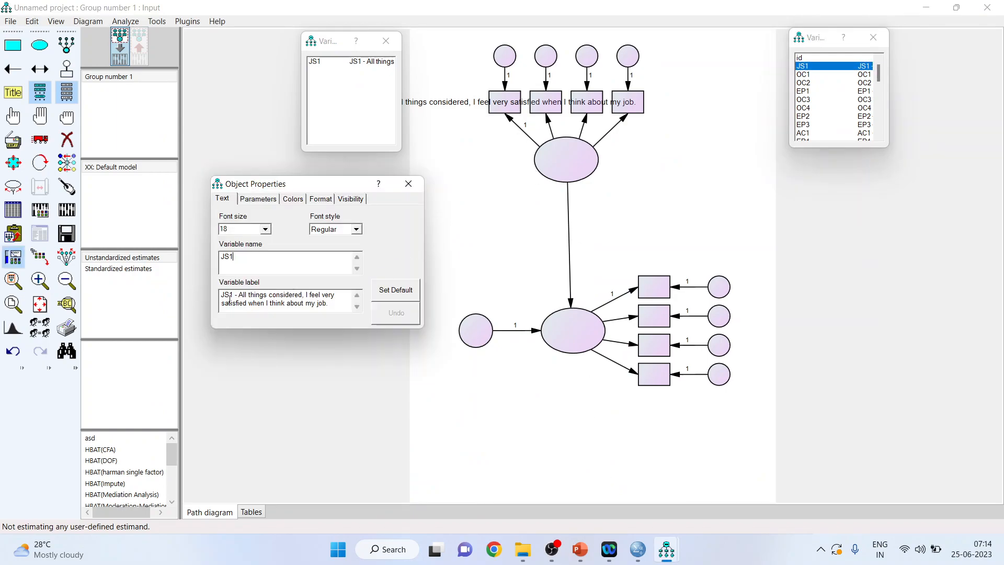
{"action": "left_click_drag", "start_coordinate": [230, 299], "coordinate": [342, 317]}
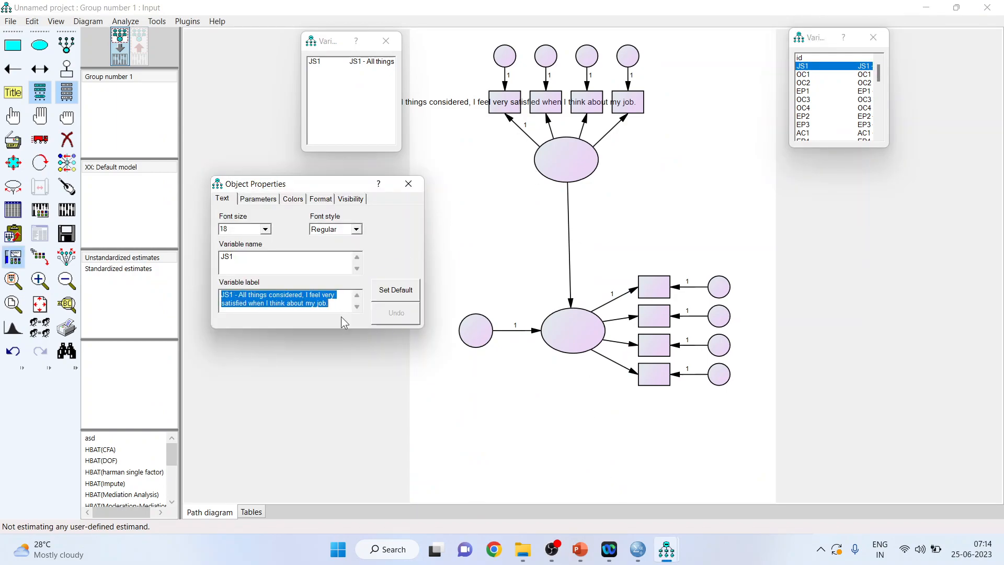
{"action": "key", "text": "Delete"}
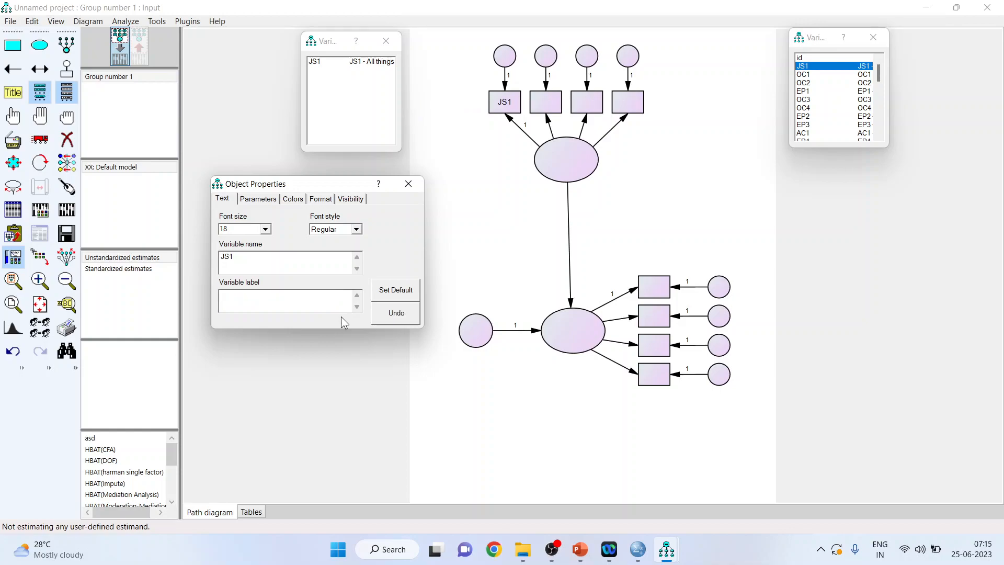
{"action": "left_click", "coordinate": [406, 188]}
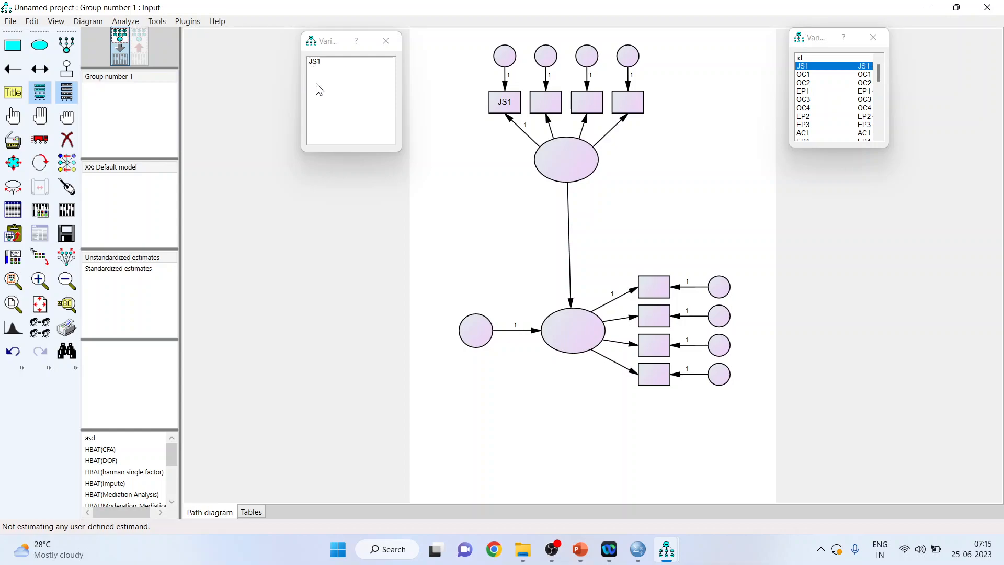
- Name the upper latent variable's second indicator JS2, checking the dataset variable list for the correct spelling
{"action": "double_click", "coordinate": [549, 104]}
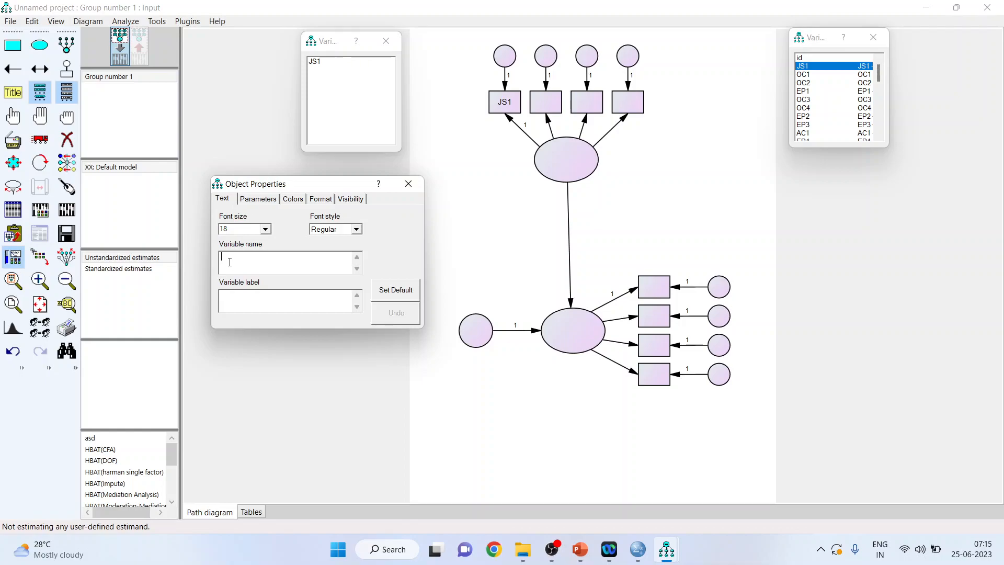
{"action": "type", "text": "Js"}
{"action": "left_click", "coordinate": [880, 79]}
{"action": "scroll", "coordinate": [878, 77], "scroll_direction": "down", "scroll_amount": 2}
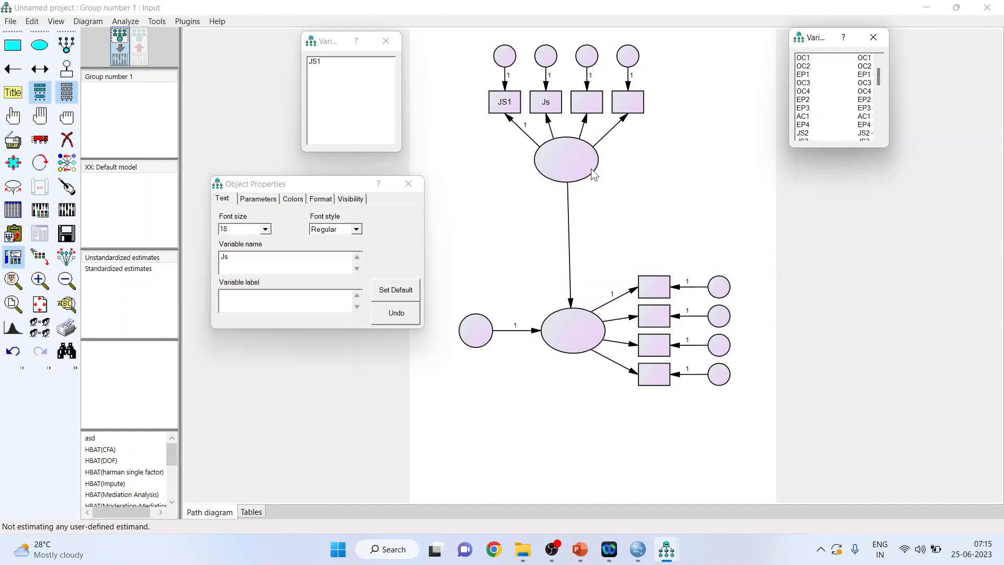
{"action": "left_click", "coordinate": [235, 261]}
{"action": "key", "text": "BackSpace"}
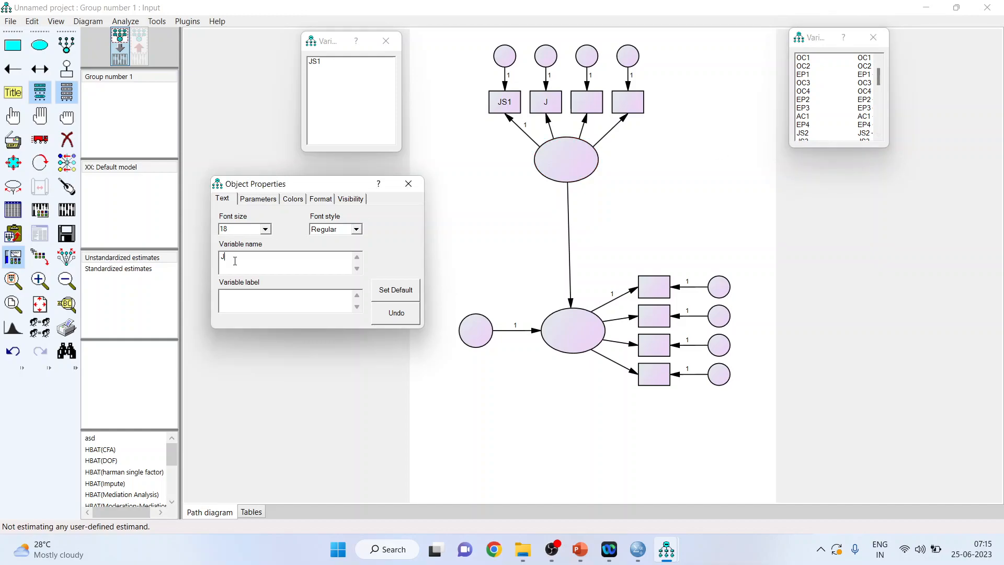
{"action": "type", "text": "S2"}
- Name the upper latent variable's third indicator JS3 and its fourth indicator JS4
{"action": "left_click", "coordinate": [587, 105]}
{"action": "type", "text": "JS3"}
{"action": "left_click", "coordinate": [628, 110]}
{"action": "type", "text": "JS4"}
- Name the upper latent variable JobSatisfaction
{"action": "left_click", "coordinate": [577, 169]}
{"action": "left_click", "coordinate": [289, 263]}
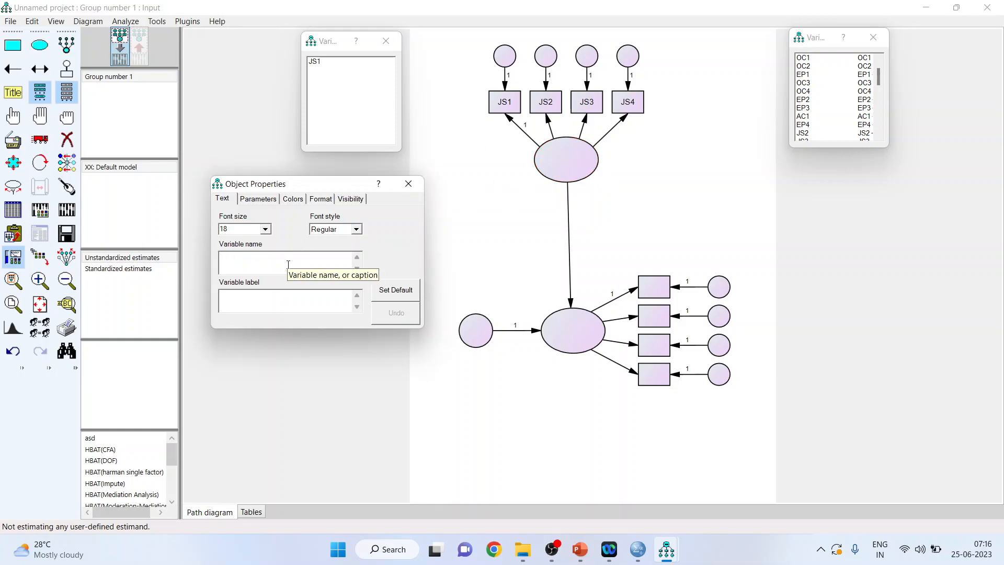
{"action": "type", "text": "JobSatisfaction"}
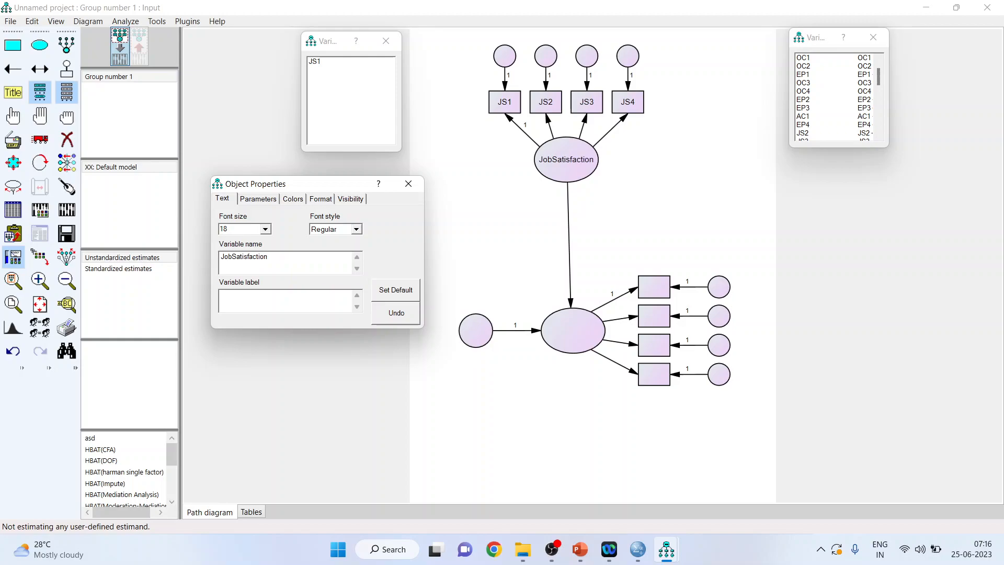
- Name the lower latent variable's four indicators OC1, OC2, OC3 and OC4 in order
{"action": "left_click", "coordinate": [652, 294]}
{"action": "type", "text": "O"}
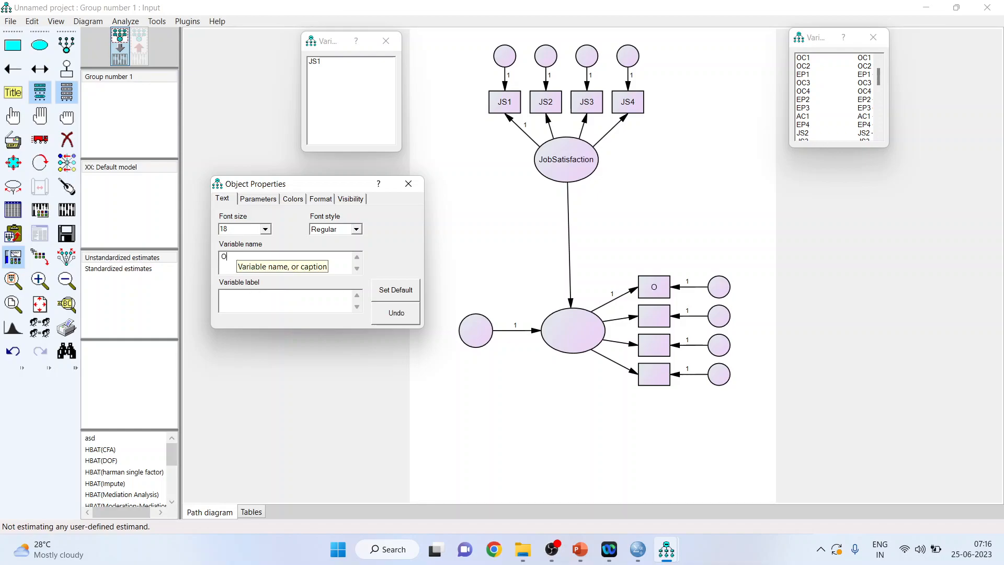
{"action": "type", "text": "C1"}
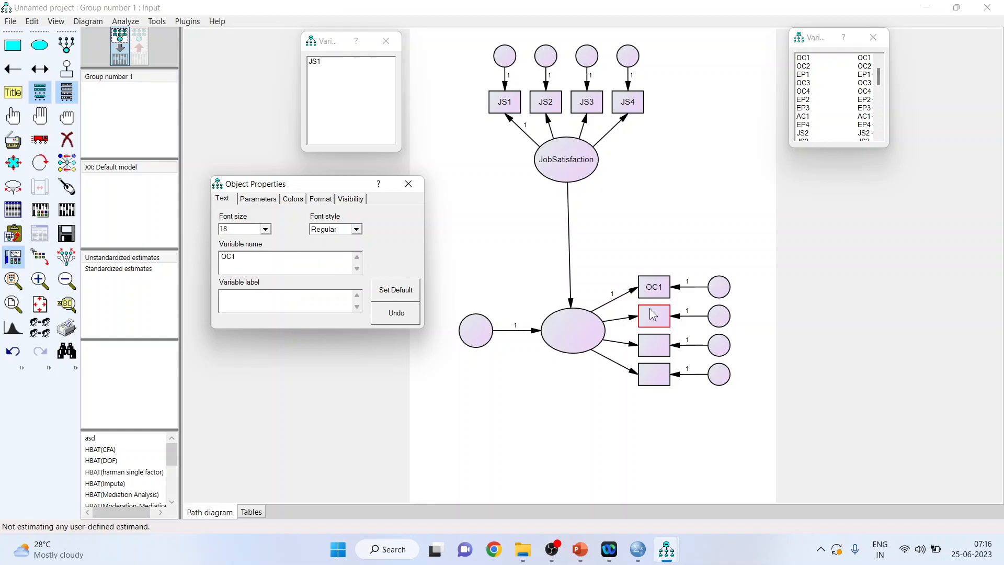
{"action": "left_click", "coordinate": [658, 324]}
{"action": "type", "text": "OC2"}
{"action": "left_click", "coordinate": [657, 345]}
{"action": "type", "text": "OC3"}
{"action": "left_click", "coordinate": [660, 374]}
{"action": "type", "text": "OC4"}
- Name the lower latent variable OrganizationalCommitment, and automatically name all unnamed unobserved variables with the Name Unobserved Variables plugin
{"action": "left_click", "coordinate": [585, 330]}
{"action": "type", "text": "Organizati"}
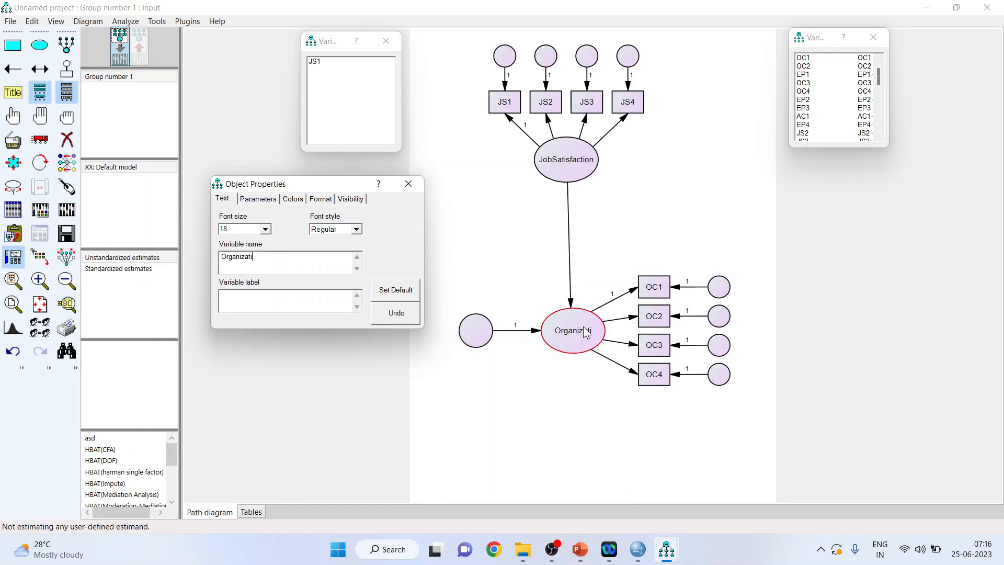
{"action": "type", "text": "onalCommit"}
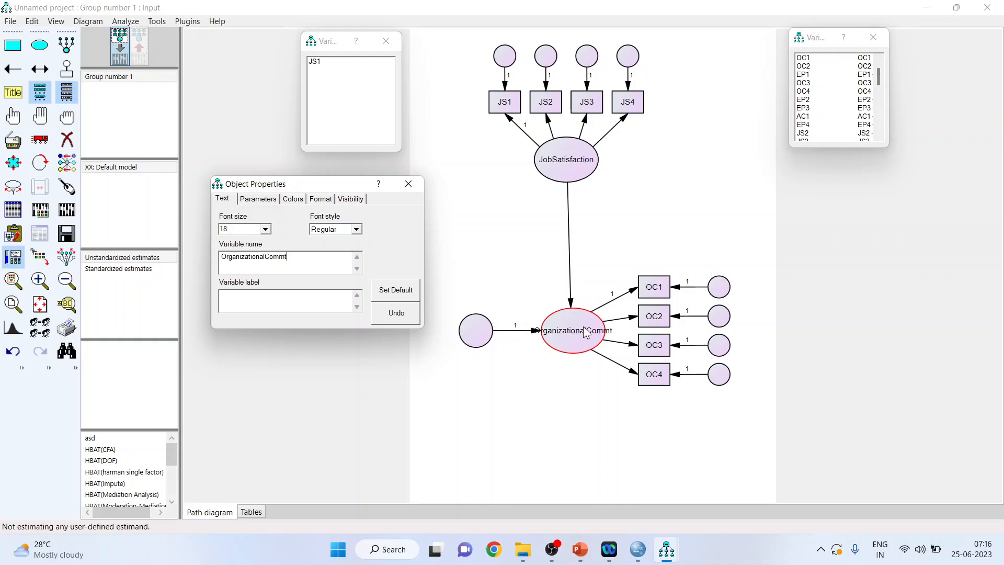
{"action": "type", "text": "ment"}
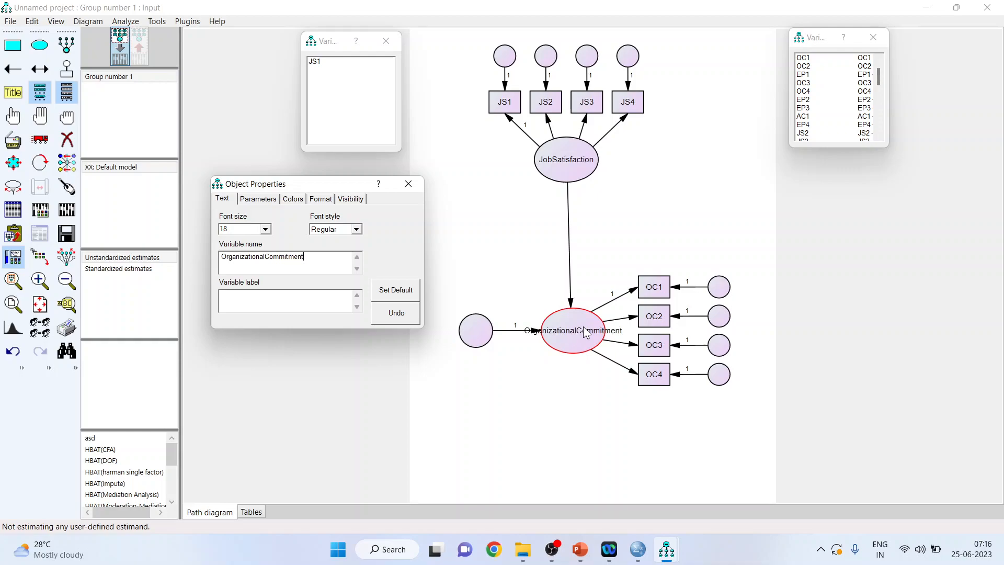
{"action": "left_click", "coordinate": [409, 187]}
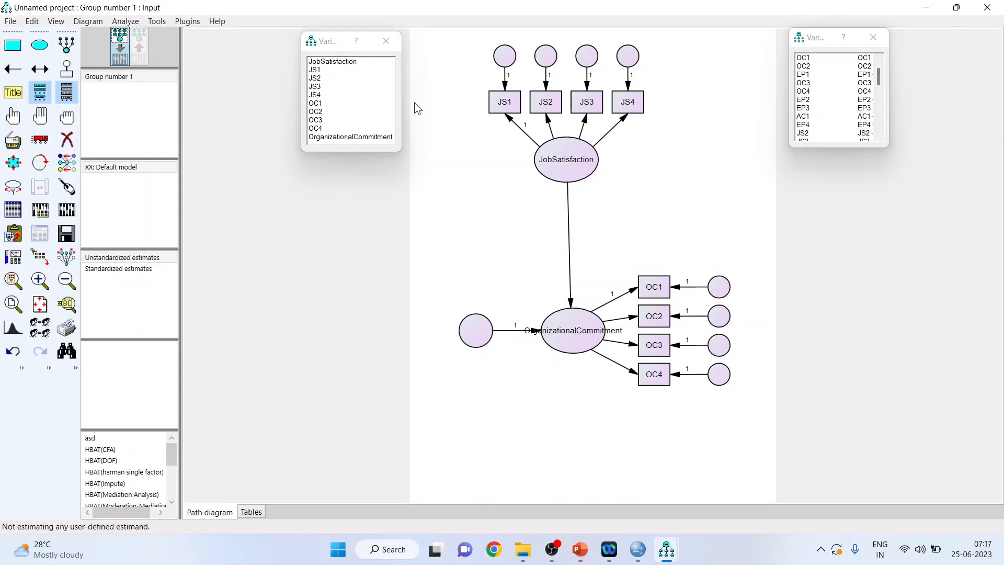
{"action": "left_click", "coordinate": [186, 22]}
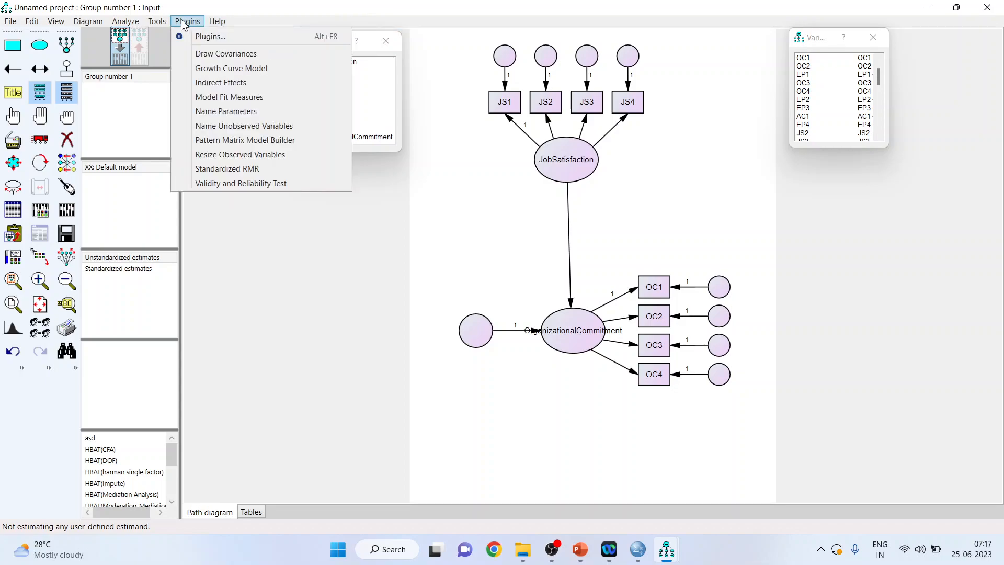
{"action": "left_click", "coordinate": [213, 126]}
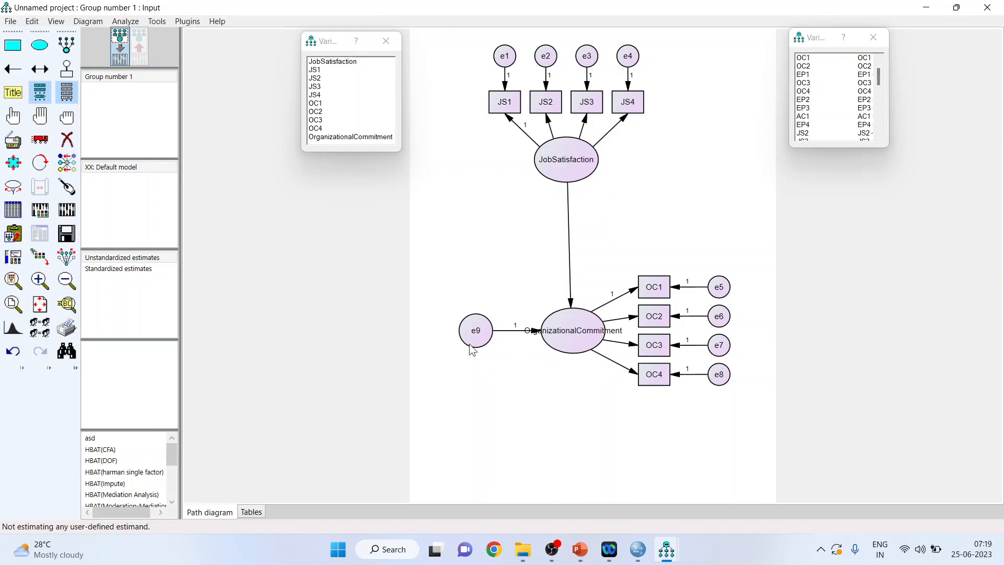
- Delete the path from JobSatisfaction to OrganizationalCommitment and the residual e9
{"action": "left_click", "coordinate": [67, 140]}
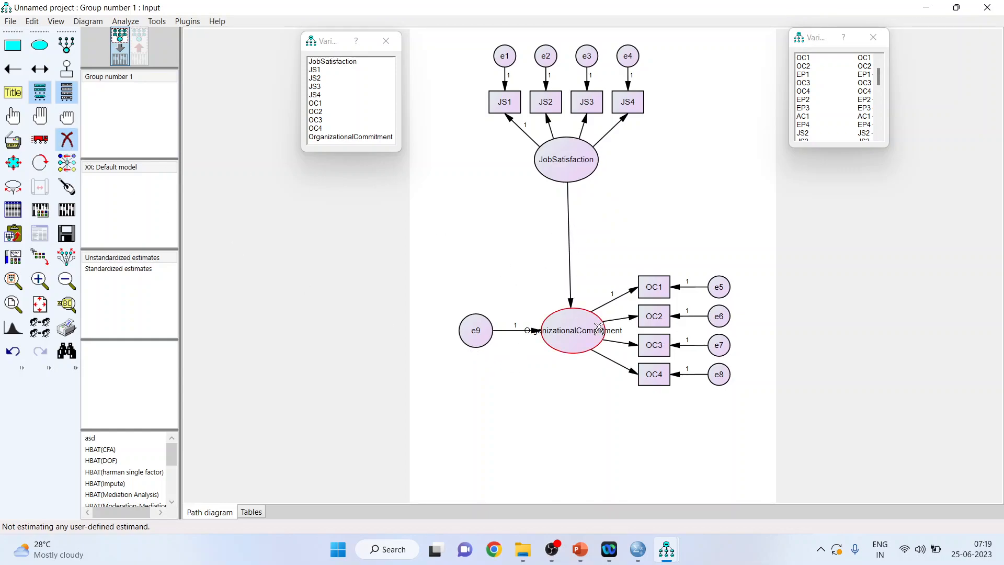
{"action": "left_click", "coordinate": [570, 303]}
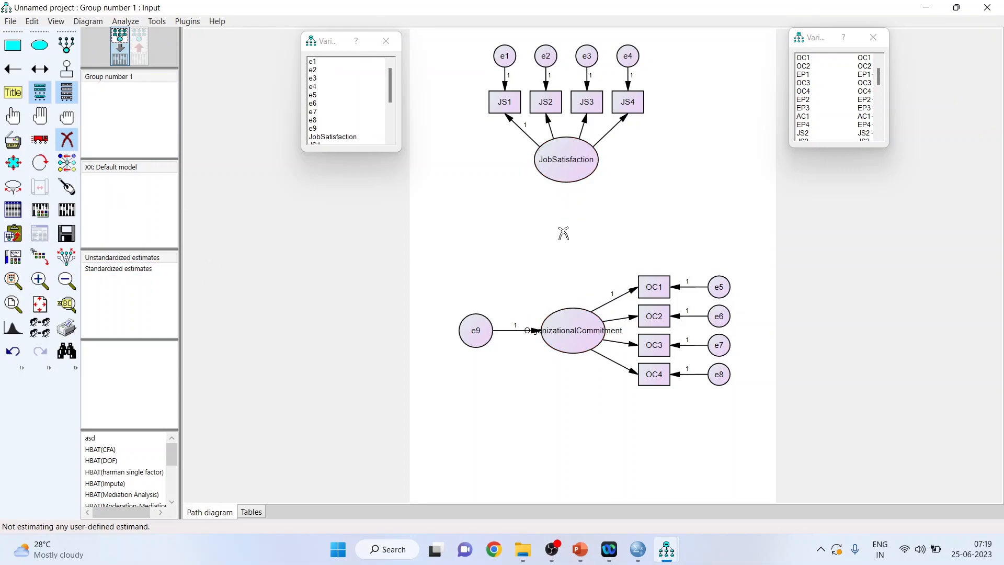
{"action": "left_click", "coordinate": [476, 333]}
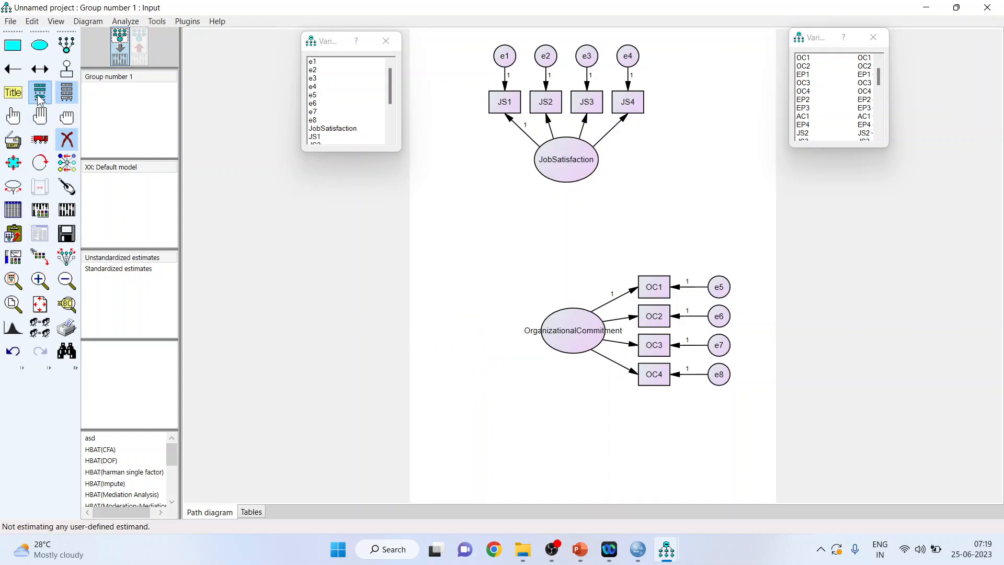
- Draw a covariance between JobSatisfaction and OrganizationalCommitment and bend its curve around to the opposite side, away from the OC indicators
{"action": "left_click", "coordinate": [39, 68]}
{"action": "left_click_drag", "start_coordinate": [561, 165], "coordinate": [585, 330]}
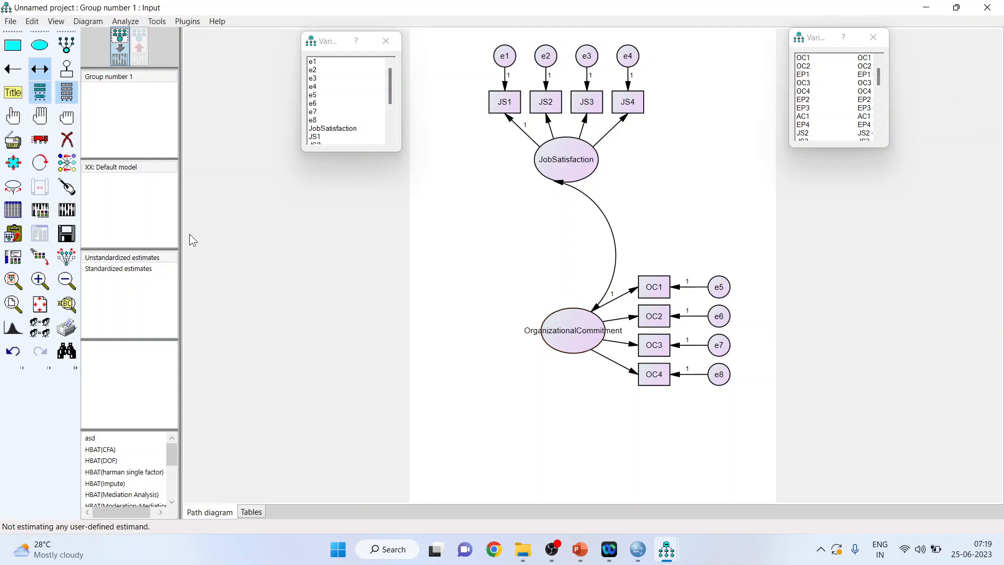
{"action": "left_click", "coordinate": [14, 167]}
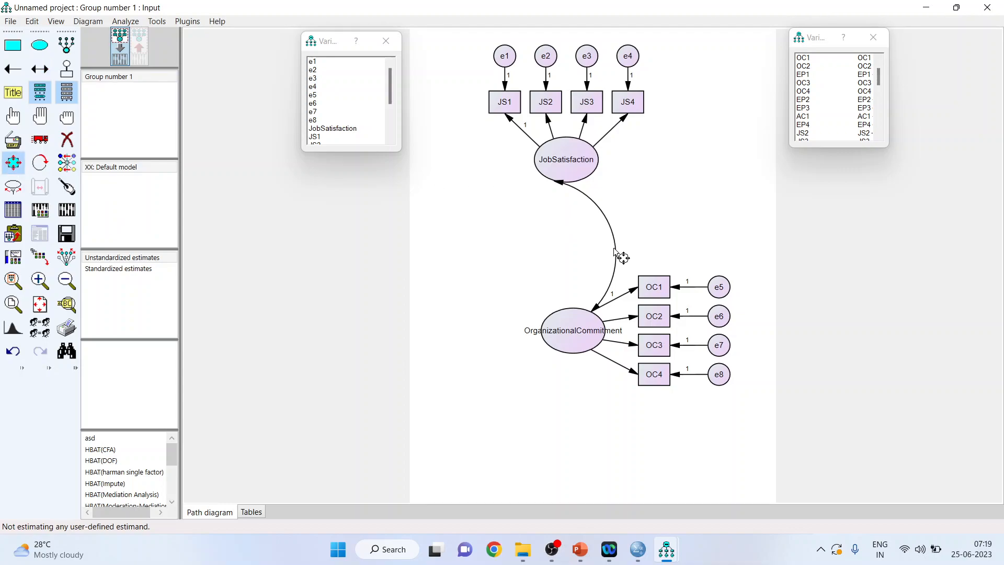
{"action": "left_click_drag", "start_coordinate": [621, 259], "coordinate": [465, 244]}
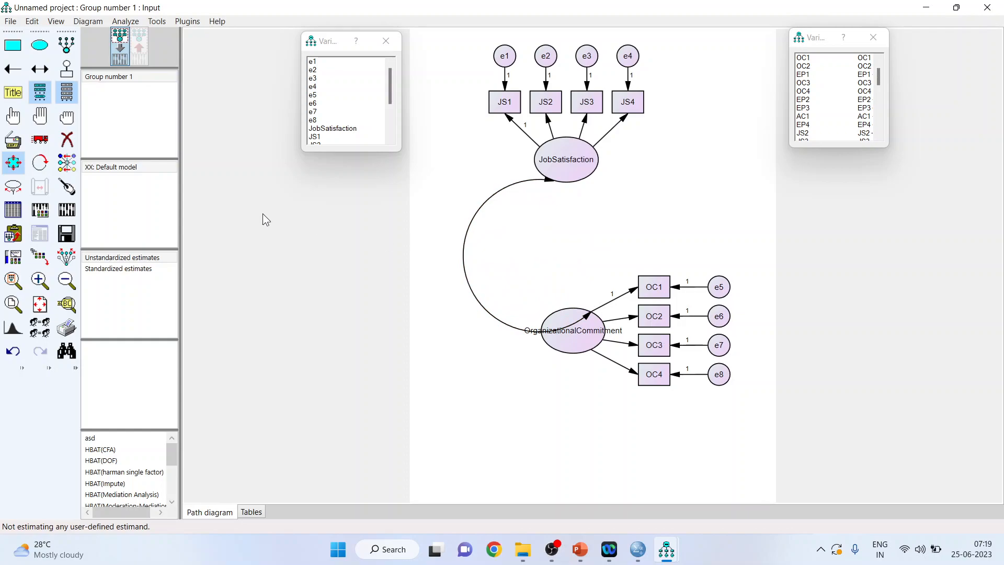
- Try widening the JobSatisfaction ellipse and enlarging the JS4 box
{"action": "left_click", "coordinate": [7, 168]}
{"action": "left_click_drag", "start_coordinate": [577, 175], "coordinate": [621, 188]}
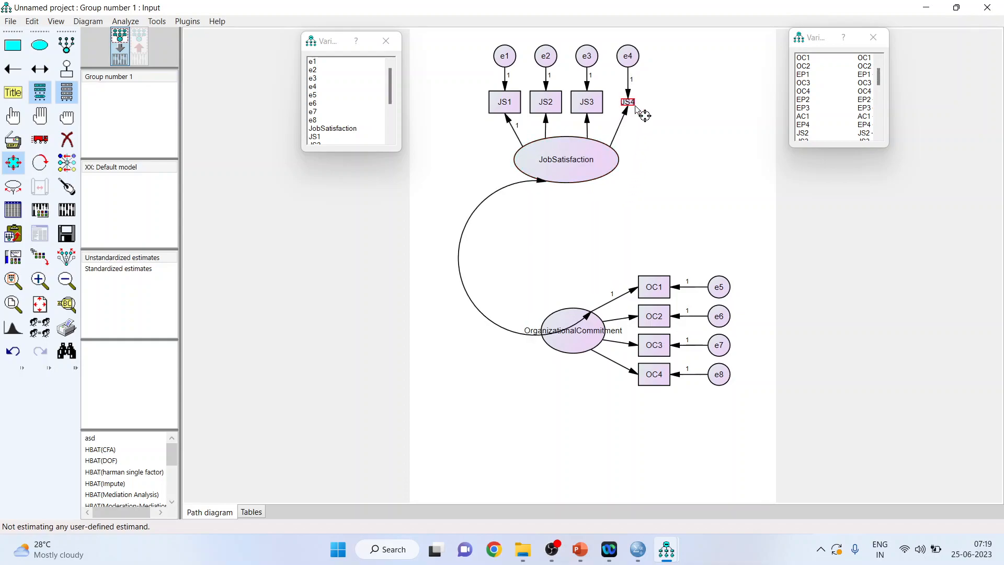
{"action": "left_click_drag", "start_coordinate": [641, 105], "coordinate": [653, 122]}
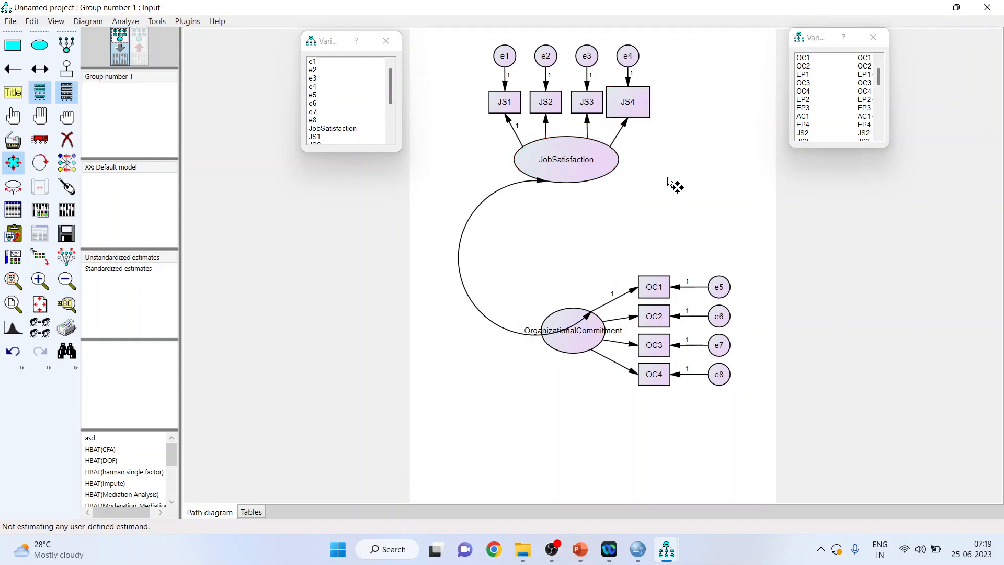
- Undo the shape changes and the covariance drawn between the two latent variables
{"action": "key", "text": "ctrl+z"}
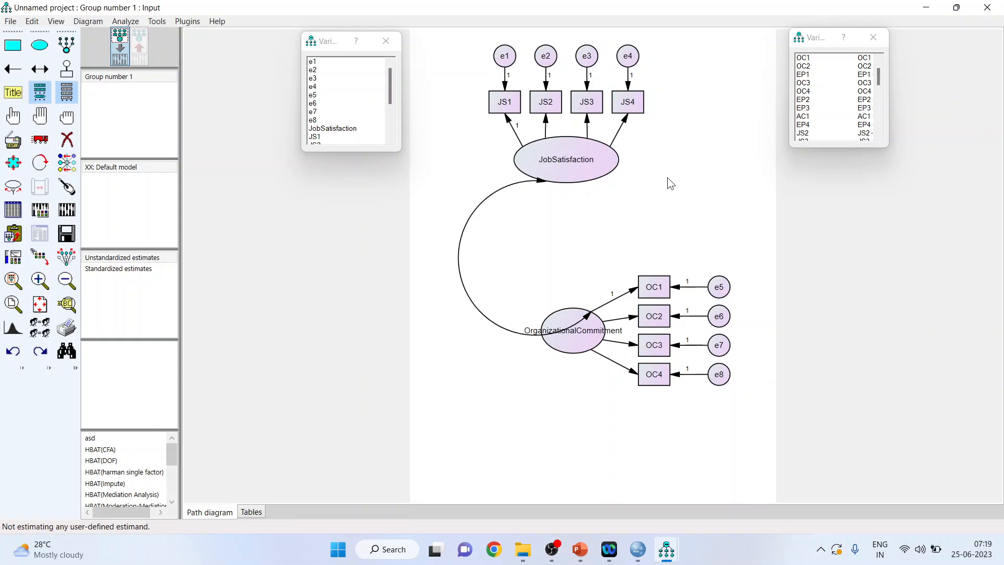
{"action": "key", "text": "ctrl+z"}
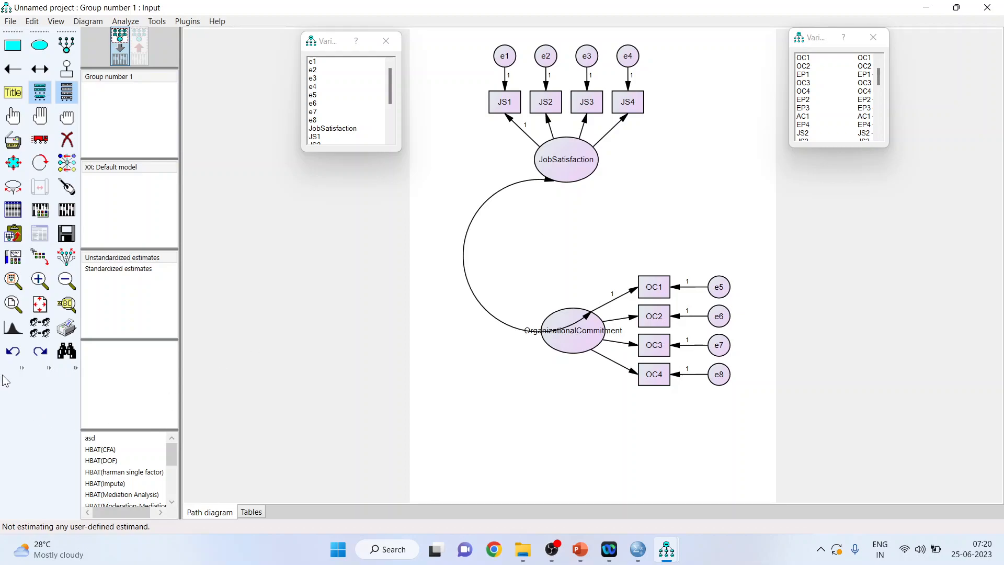
{"action": "left_click", "coordinate": [13, 358]}
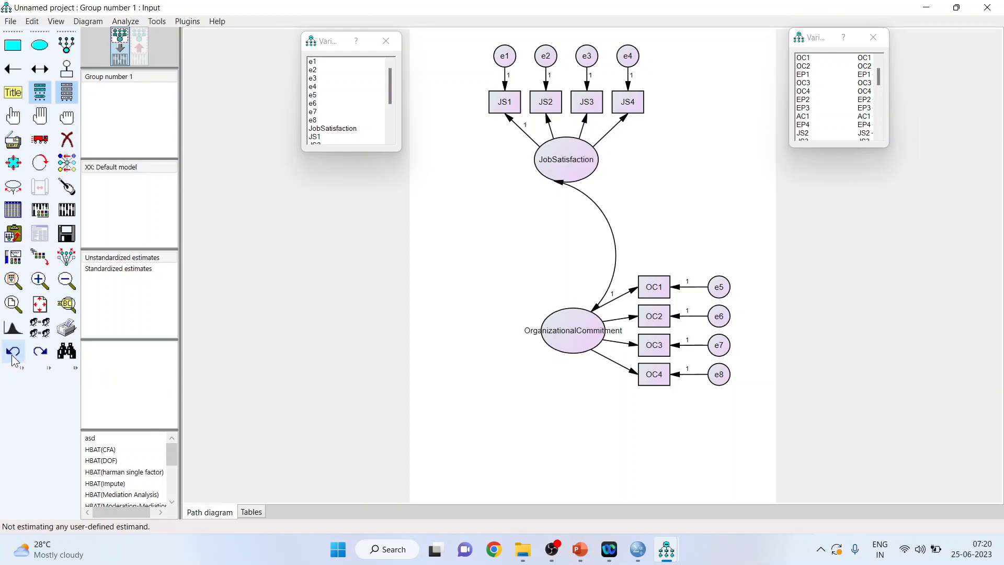
{"action": "left_click", "coordinate": [13, 358]}
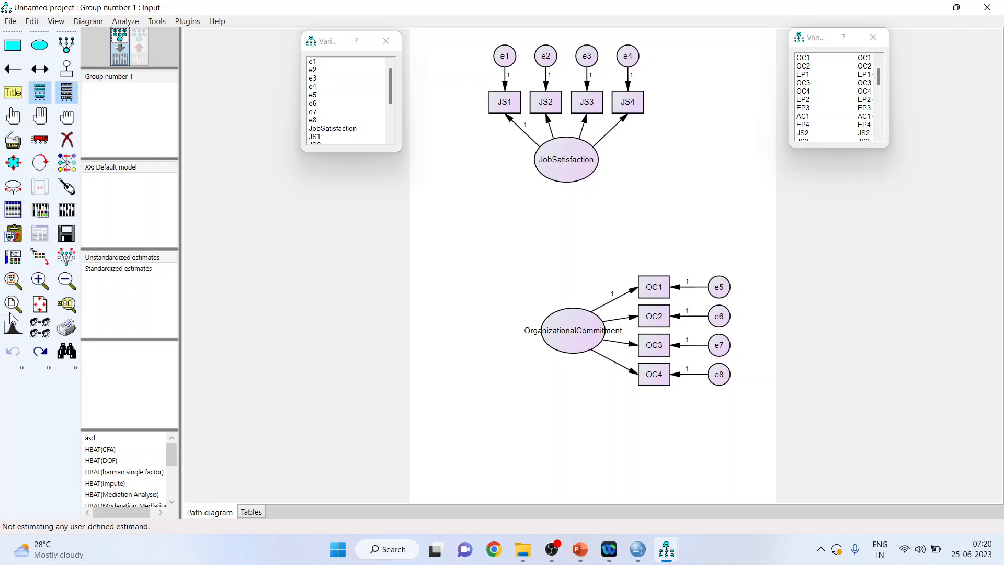
- Draw a regression path from JobSatisfaction to OrganizationalCommitment
{"action": "left_click", "coordinate": [11, 73]}
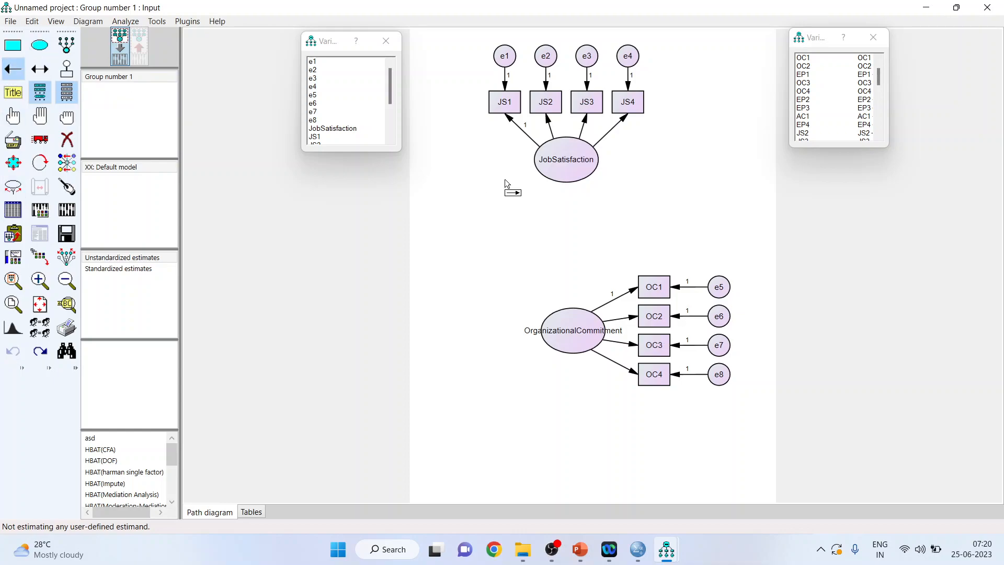
{"action": "left_click_drag", "start_coordinate": [565, 171], "coordinate": [570, 317]}
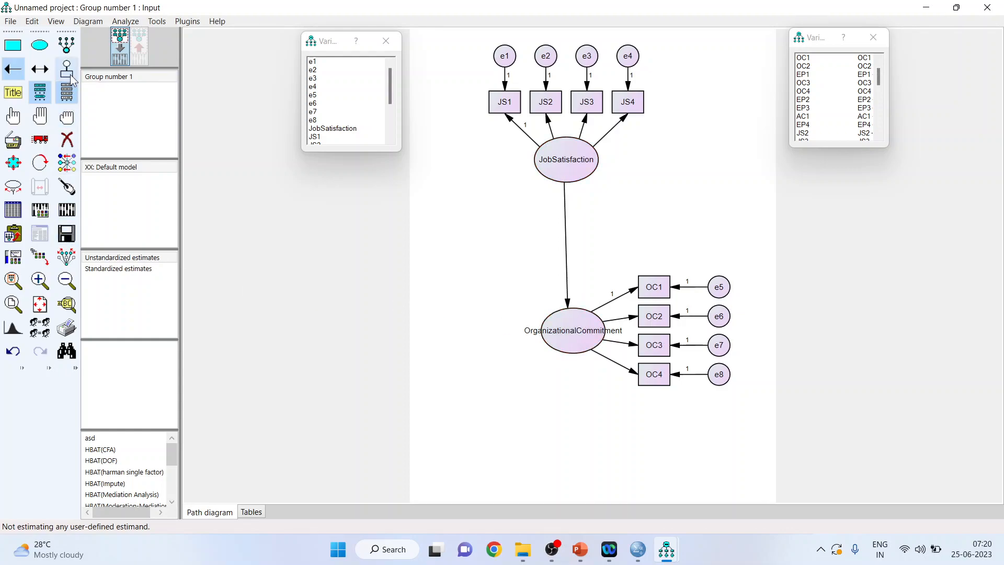
- Add a residual variable to OrganizationalCommitment, rotate it to the side opposite the indicators, and name it with the Name Unobserved Variables plugin
{"action": "left_click", "coordinate": [66, 68]}
{"action": "left_click", "coordinate": [578, 320]}
{"action": "left_click", "coordinate": [578, 320]}
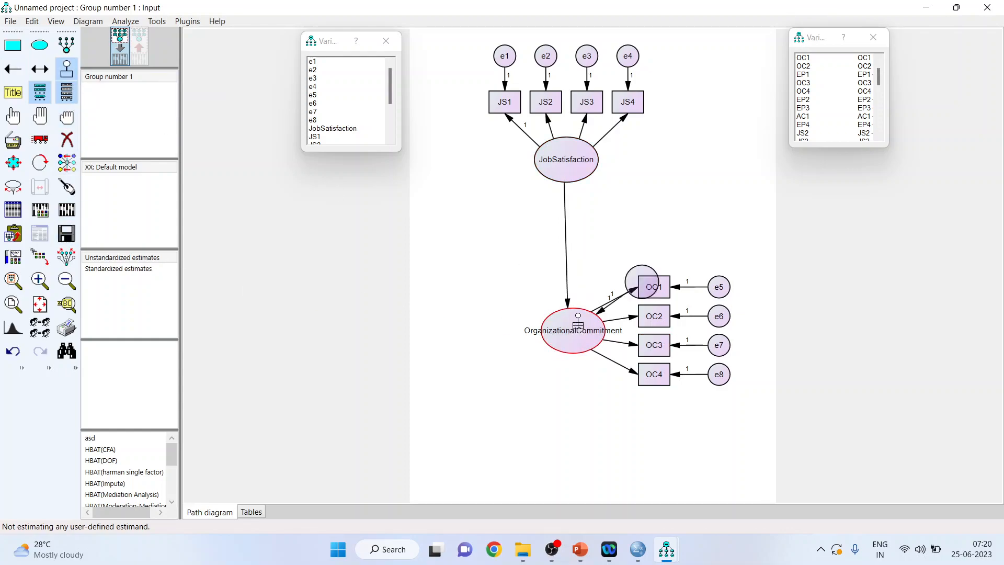
{"action": "left_click", "coordinate": [578, 320]}
{"action": "left_click", "coordinate": [578, 320]}
{"action": "left_click", "coordinate": [578, 320]}
{"action": "left_click", "coordinate": [578, 320]}
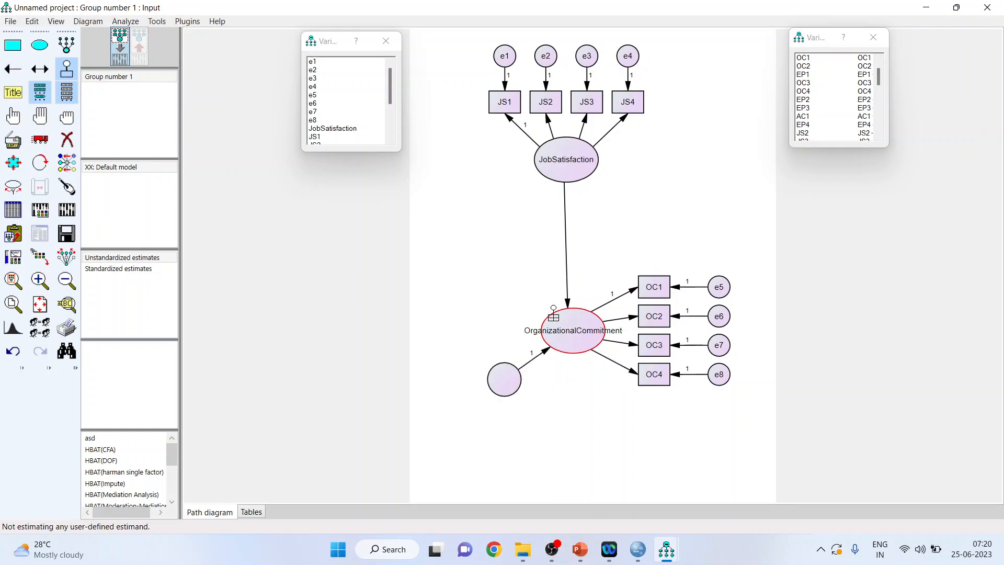
{"action": "left_click", "coordinate": [554, 316]}
{"action": "left_click", "coordinate": [192, 24]}
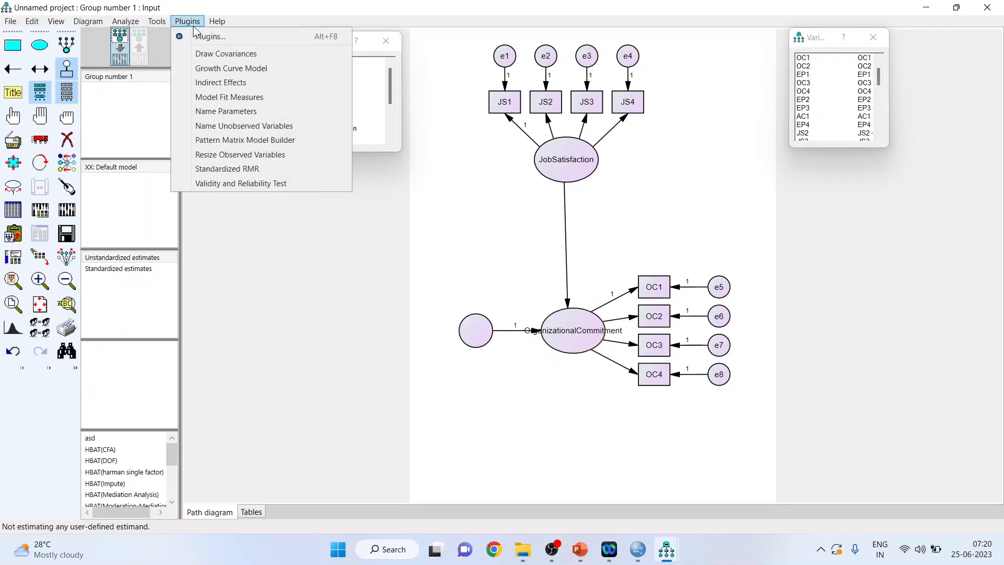
{"action": "left_click", "coordinate": [243, 129]}
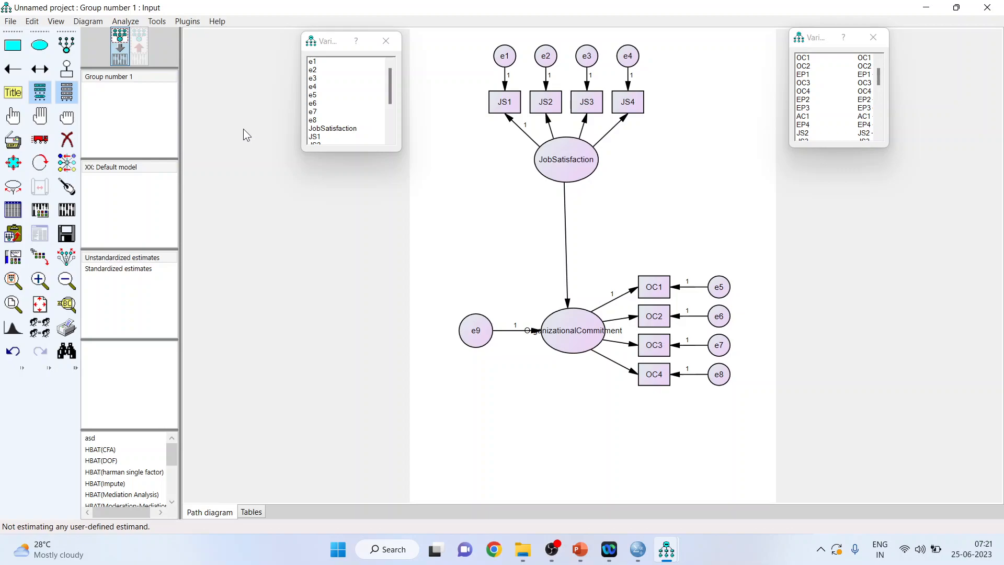
- Select the two latent variables, extend the selection to every object in the diagram, and clear it
{"action": "left_click", "coordinate": [13, 117]}
{"action": "left_click", "coordinate": [557, 165]}
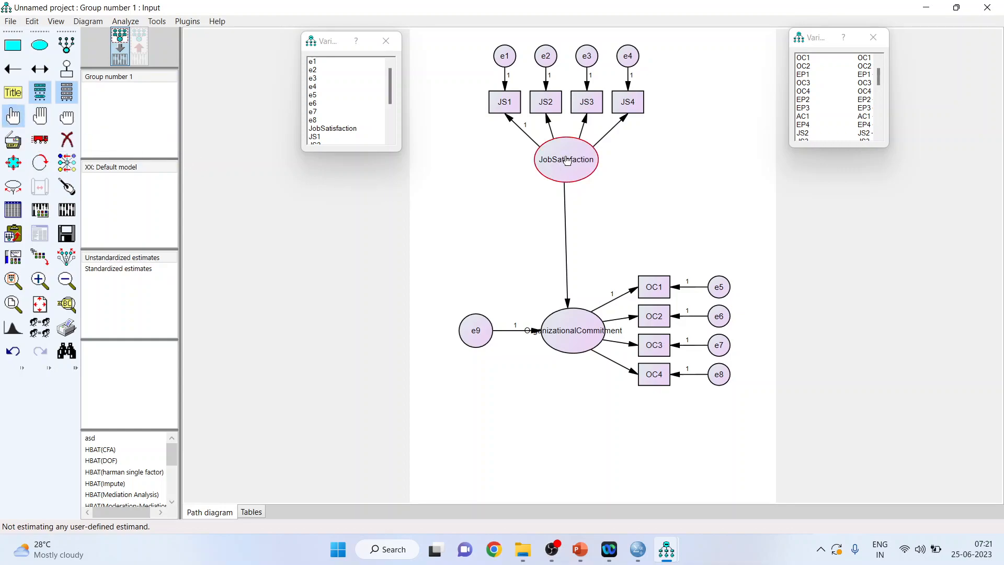
{"action": "left_click", "coordinate": [577, 320]}
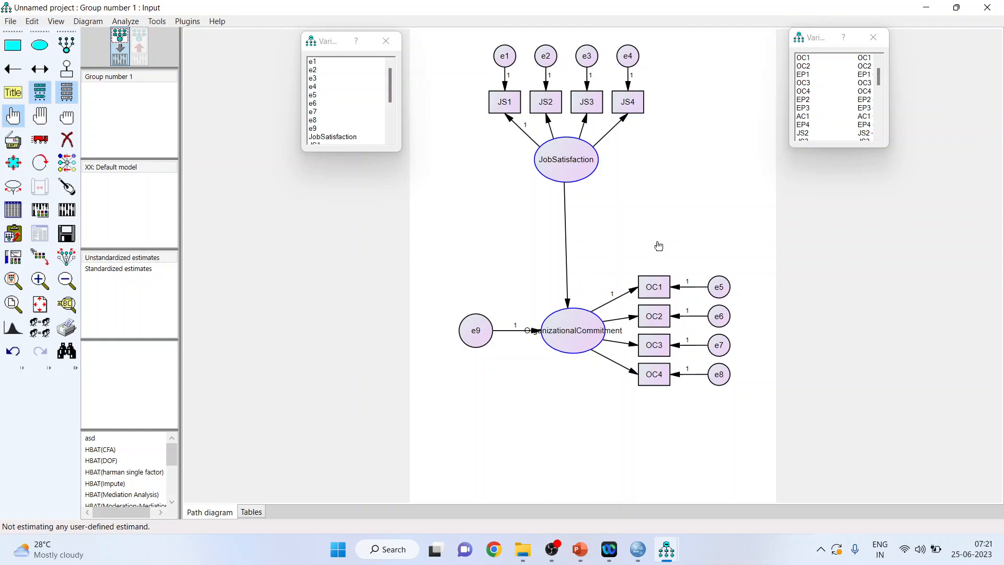
{"action": "left_click", "coordinate": [42, 121]}
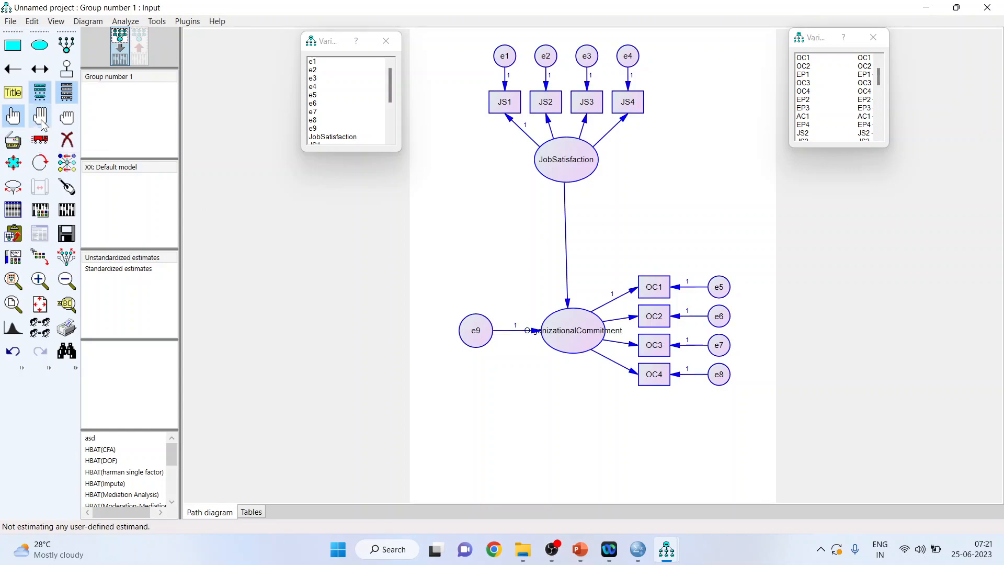
{"action": "left_click", "coordinate": [67, 118]}
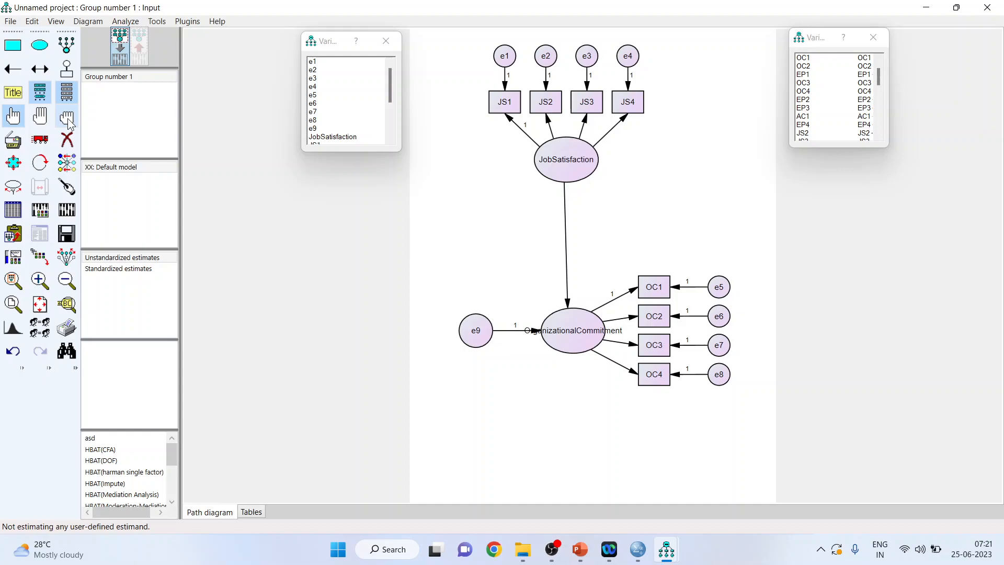
- Move the OrganizationalCommitment ellipse down away from its indicators and back up beside them
{"action": "left_click", "coordinate": [41, 145]}
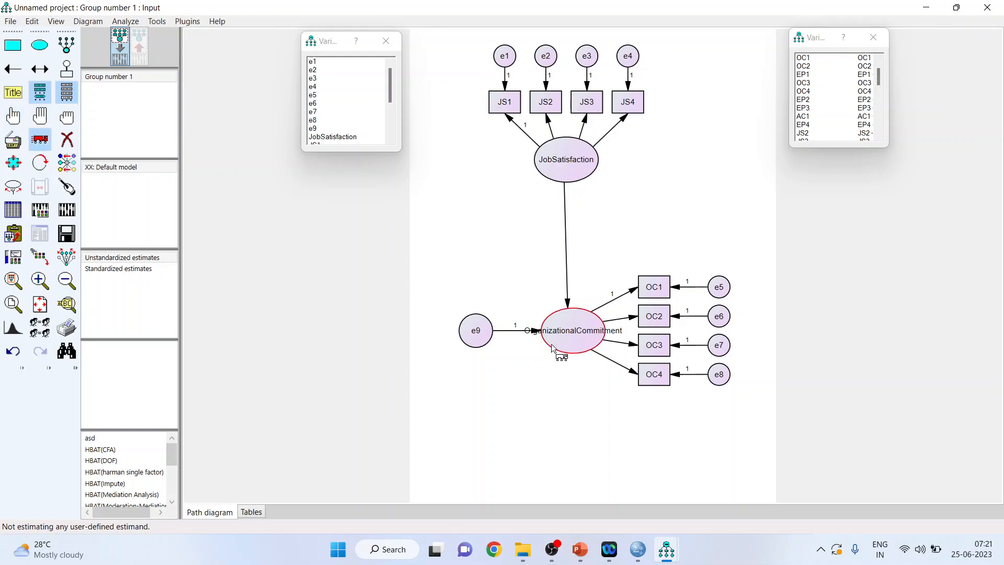
{"action": "left_click_drag", "start_coordinate": [569, 346], "coordinate": [518, 427]}
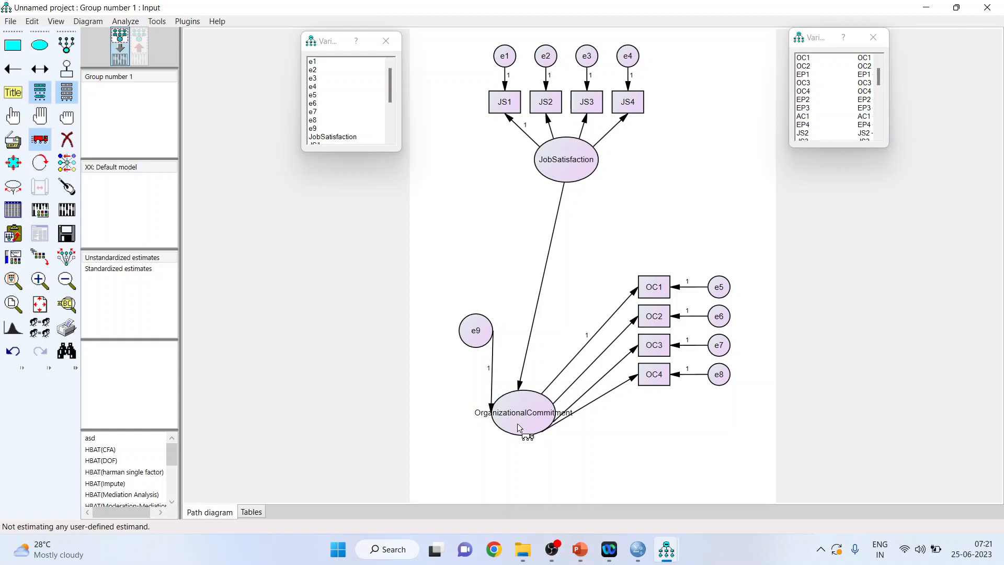
{"action": "left_click_drag", "start_coordinate": [518, 427], "coordinate": [560, 338]}
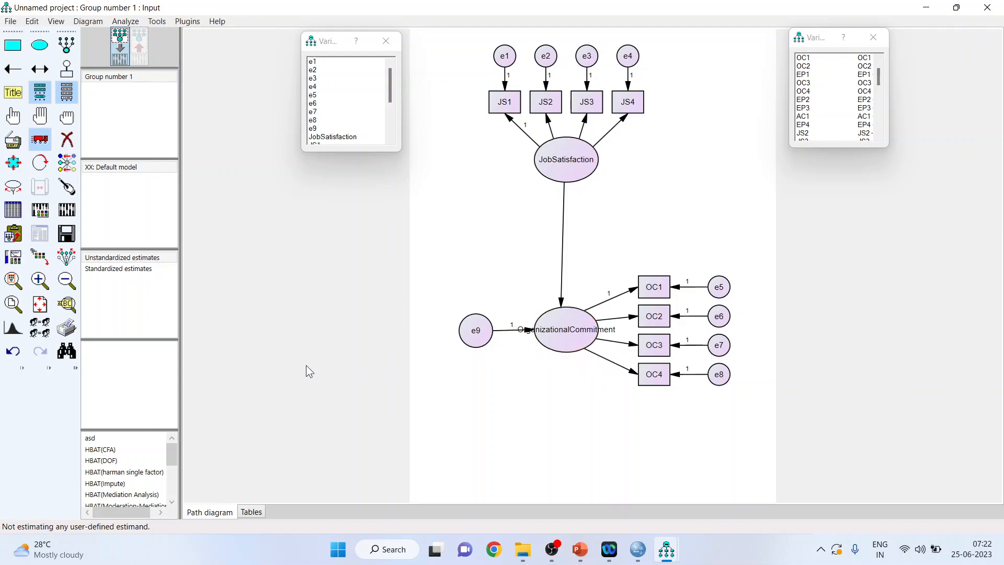
- Turn on symmetry preservation and move OrganizationalCommitment slightly up together with its indicators and error terms
{"action": "left_click", "coordinate": [70, 261]}
{"action": "left_click", "coordinate": [42, 143]}
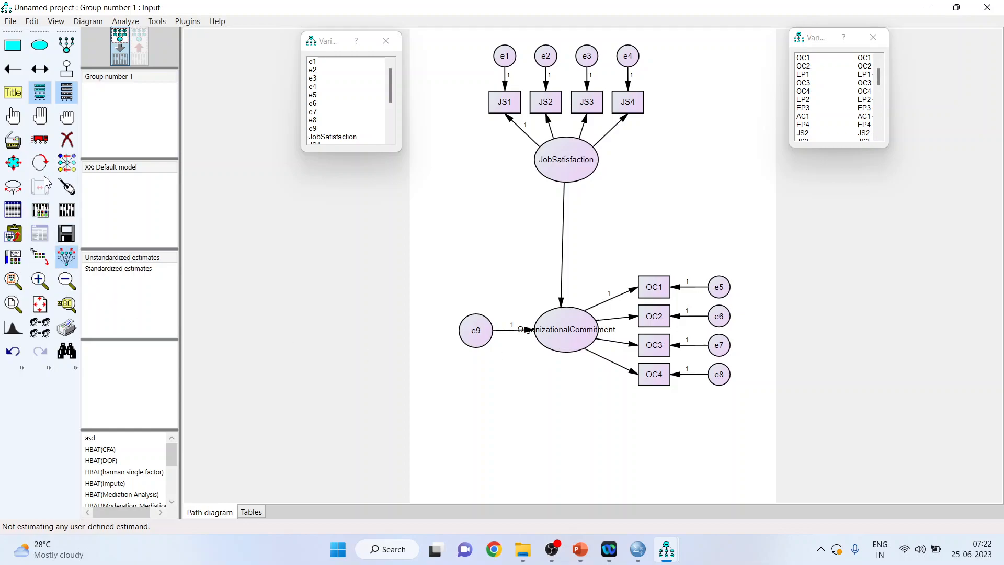
{"action": "left_click", "coordinate": [40, 139]}
{"action": "mouse_move", "coordinate": [558, 330]}
{"action": "left_mouse_down"}
{"action": "mouse_move", "coordinate": [550, 384]}
{"action": "mouse_move", "coordinate": [572, 350]}
{"action": "mouse_move", "coordinate": [598, 345]}
{"action": "mouse_move", "coordinate": [576, 315]}
{"action": "mouse_move", "coordinate": [551, 328]}
{"action": "mouse_move", "coordinate": [564, 328]}
{"action": "left_mouse_up"}
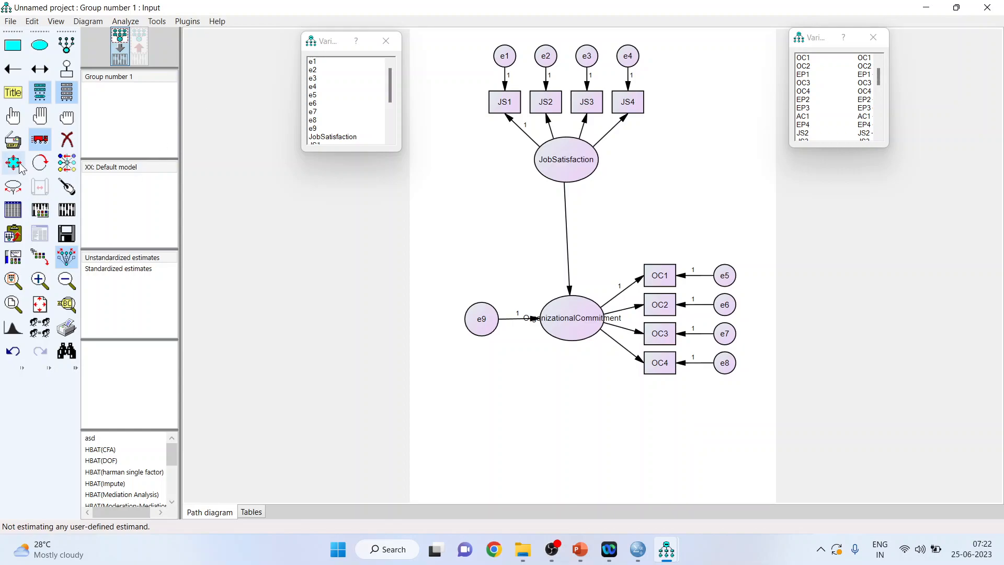
- Add the figure caption "Linkage between Job Satisfaction and Organizational Commitment" in the empty area below the path diagram
{"action": "left_click", "coordinate": [13, 92]}
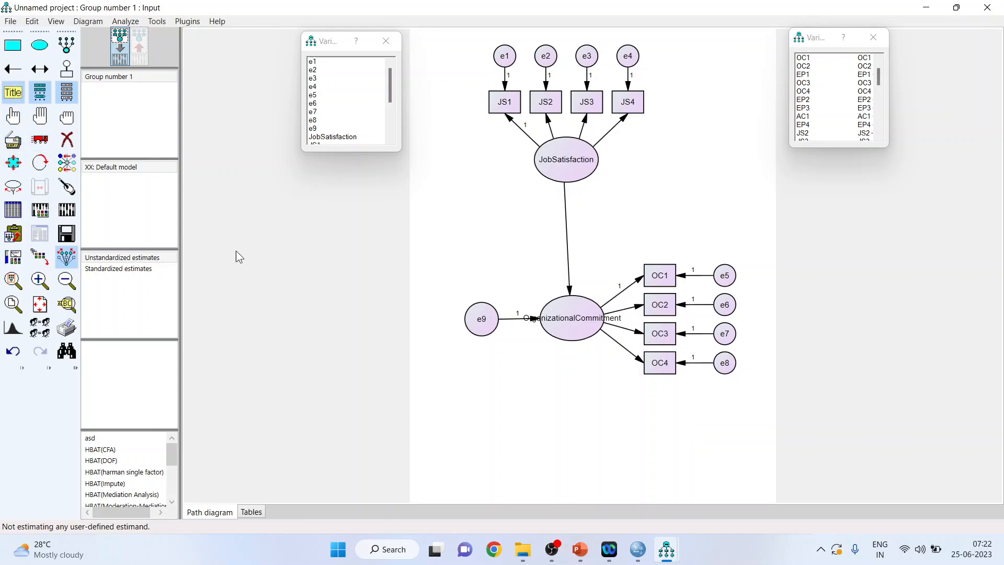
{"action": "left_click", "coordinate": [565, 441]}
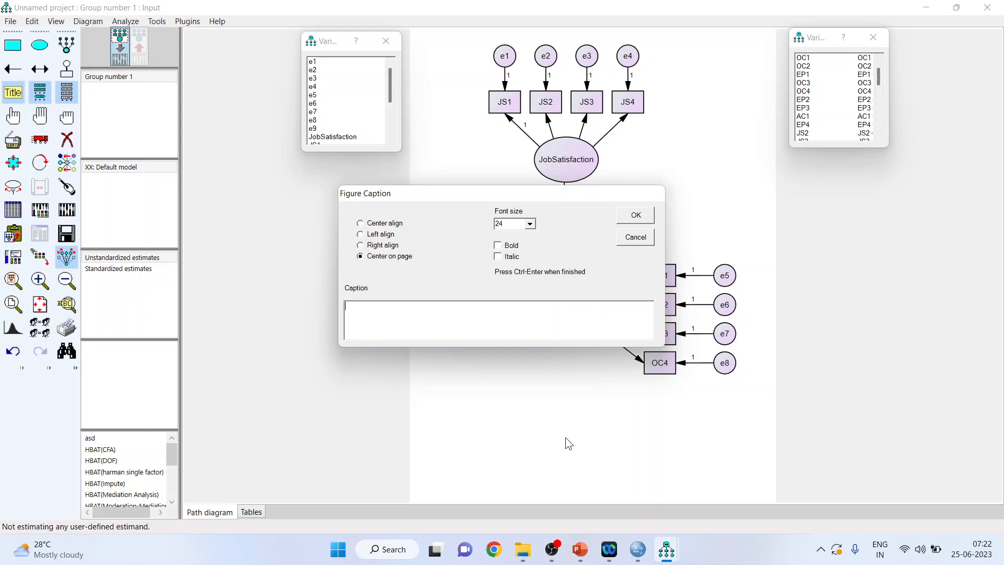
{"action": "type", "text": "R"}
{"action": "type", "text": "Linkage "}
{"action": "type", "text": "between "}
{"action": "type", "text": "Jo"}
{"action": "type", "text": "b Satisfactio"}
{"action": "type", "text": "n and"}
{"action": "left_click_drag", "start_coordinate": [457, 199], "coordinate": [443, 261]}
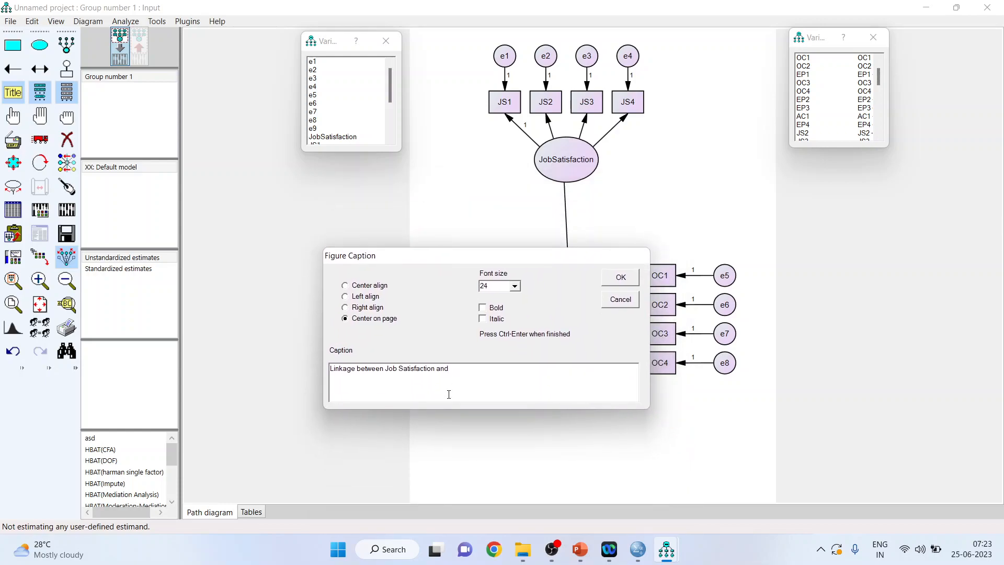
{"action": "type", "text": "Organizational Commitment"}
{"action": "left_click", "coordinate": [615, 280]}
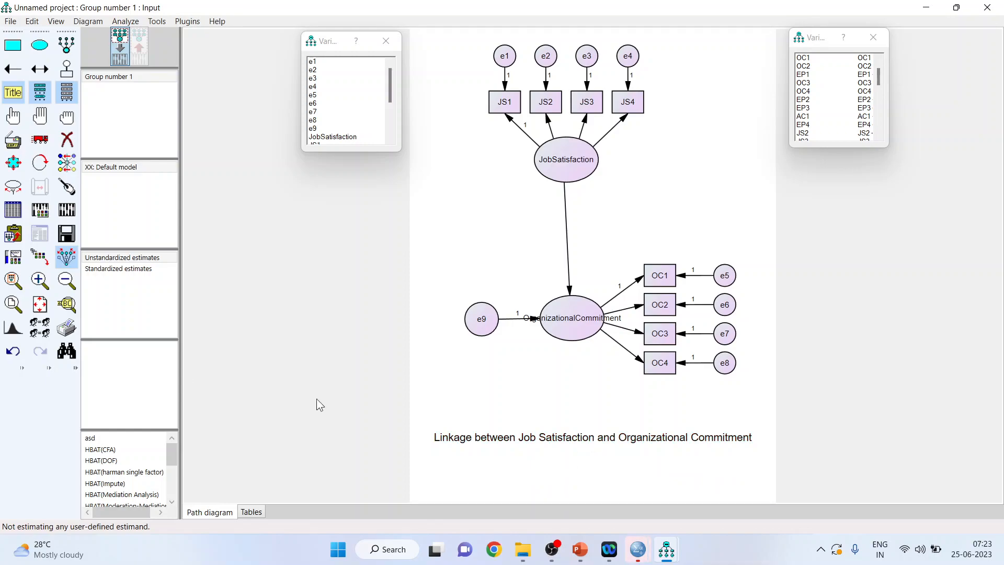
- Reflect the indicators of JobSatisfaction so that their order with the error terms runs from JS4 to JS1
{"action": "left_click", "coordinate": [66, 168]}
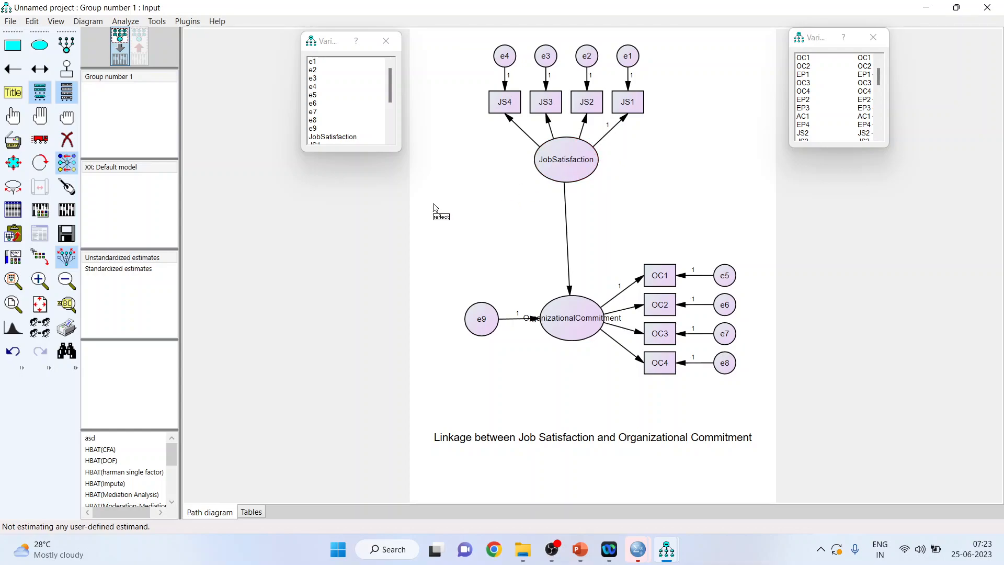
{"action": "key", "text": "ctrl+z"}
{"action": "left_click", "coordinate": [572, 174]}
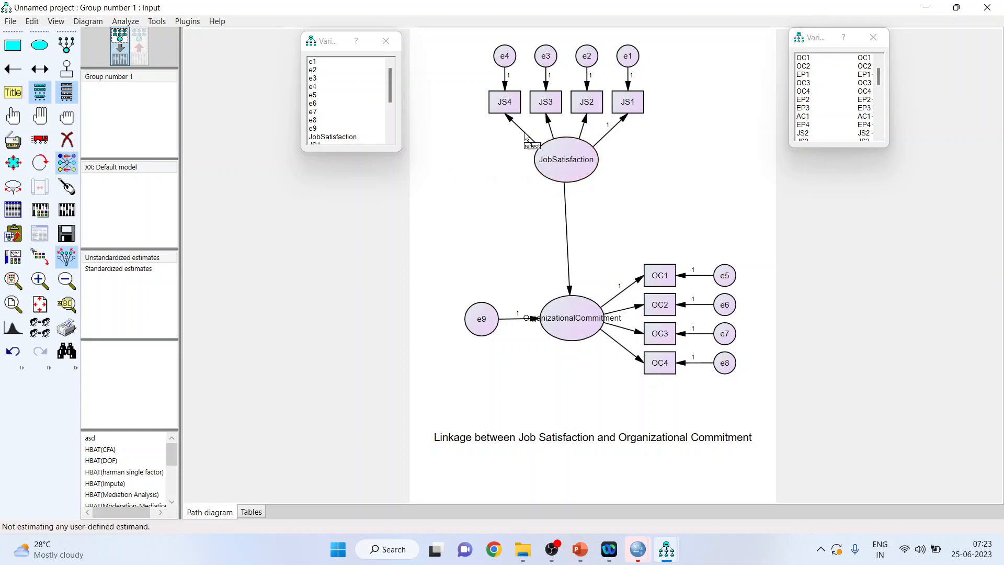